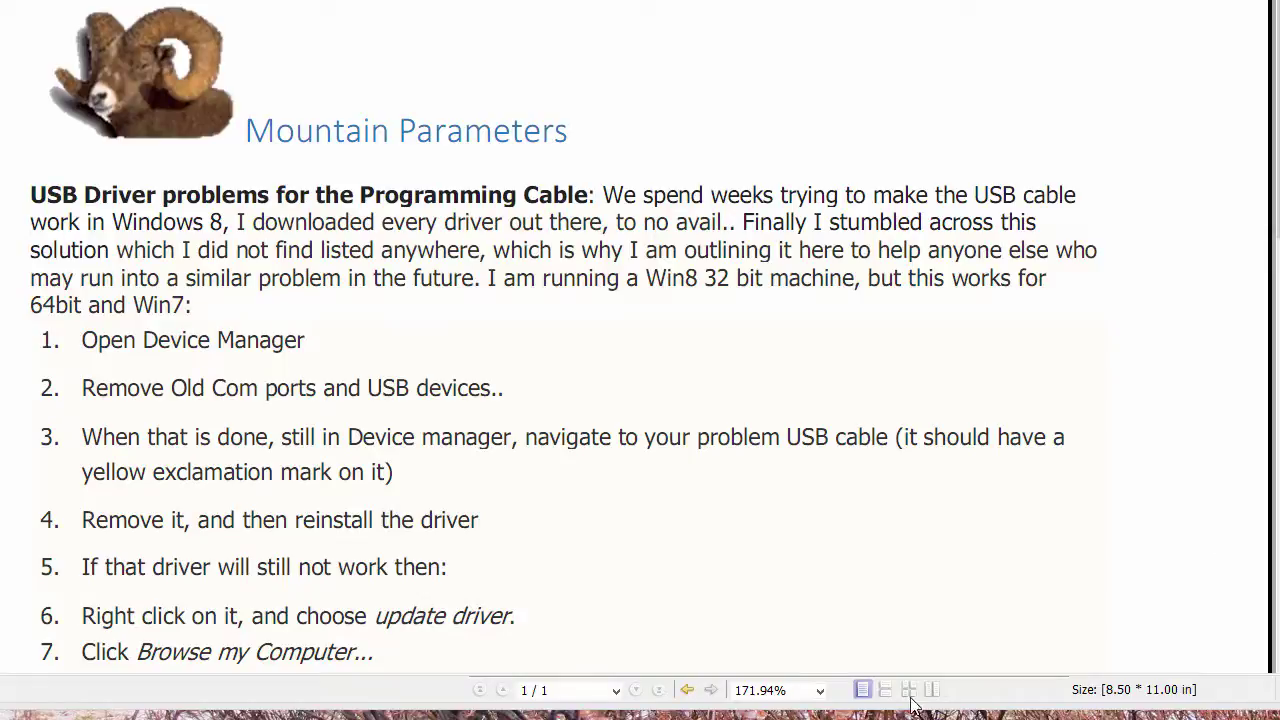
- Open this computer's System properties (Windows 8 Pro, 8.00 GB RAM) and drag the window into view
{"action": "key", "text": "super"}
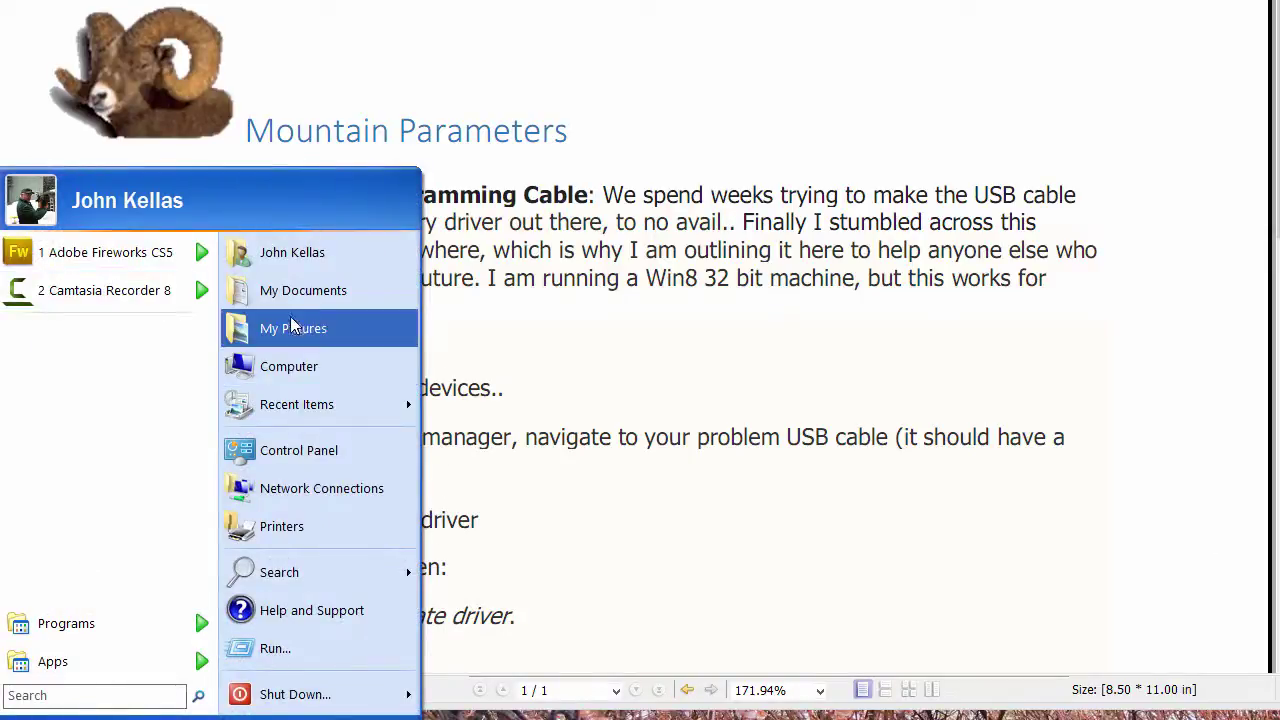
{"action": "right_click", "coordinate": [305, 374]}
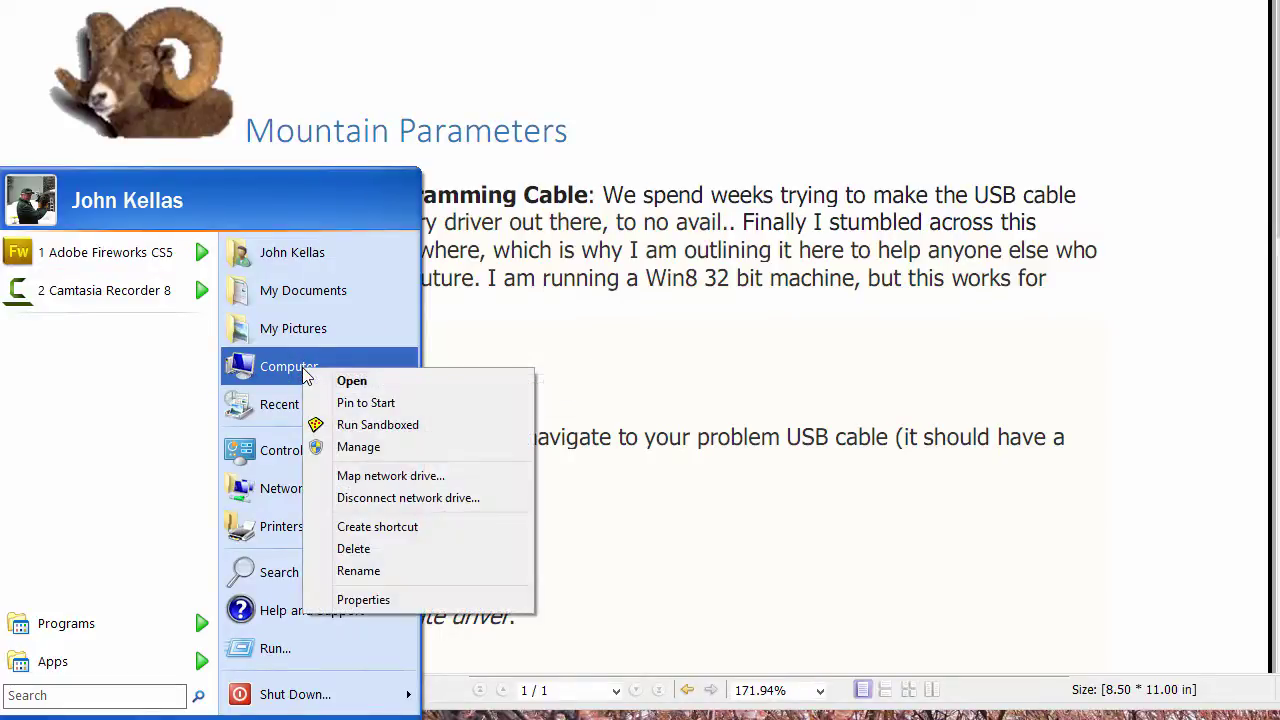
{"action": "left_click", "coordinate": [370, 603]}
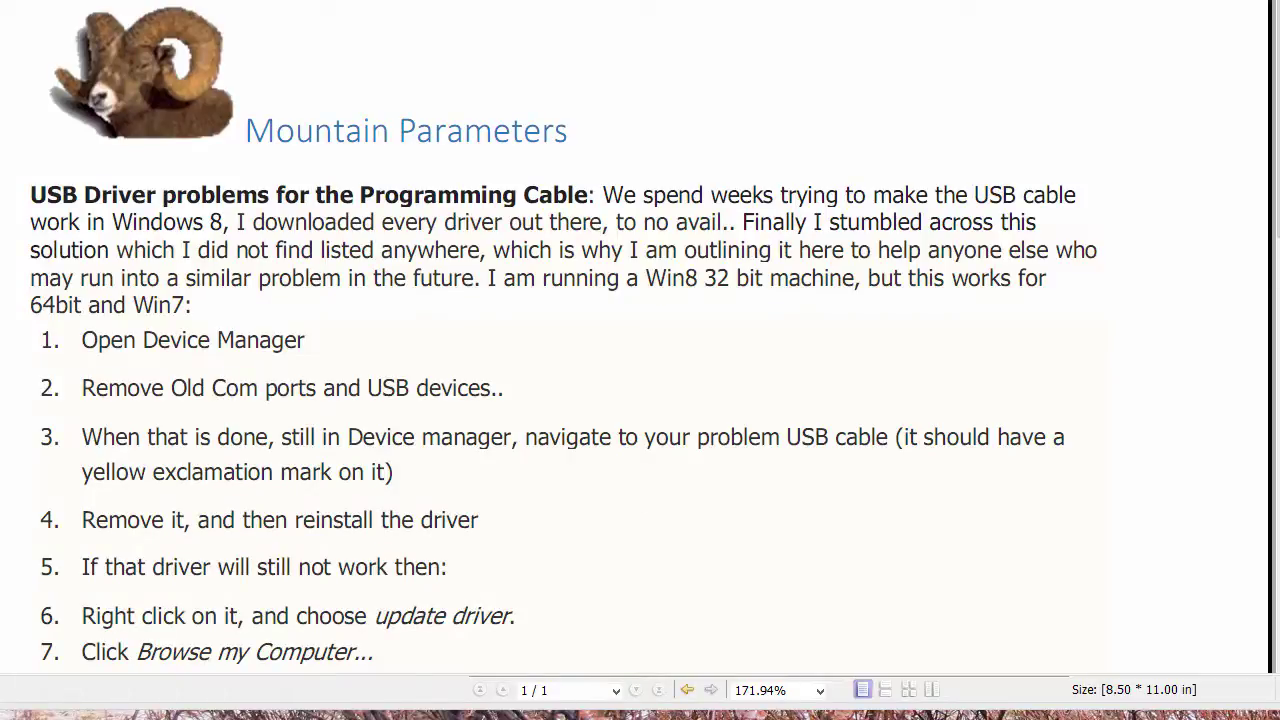
{"action": "left_click_drag", "start_coordinate": [1279, 290], "coordinate": [659, 314]}
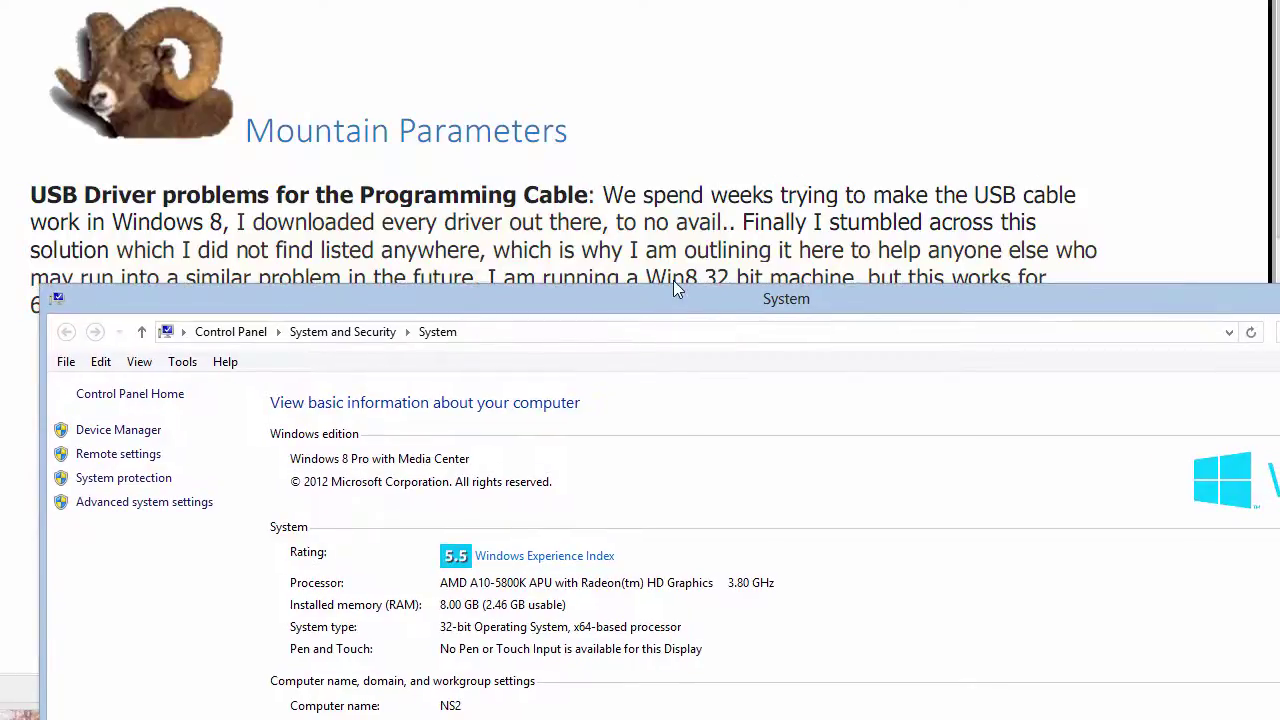
- Open Device Manager and expand Ports (COM & LPT) to show the Prolific COM18 and COM6 ports
{"action": "left_click", "coordinate": [118, 430]}
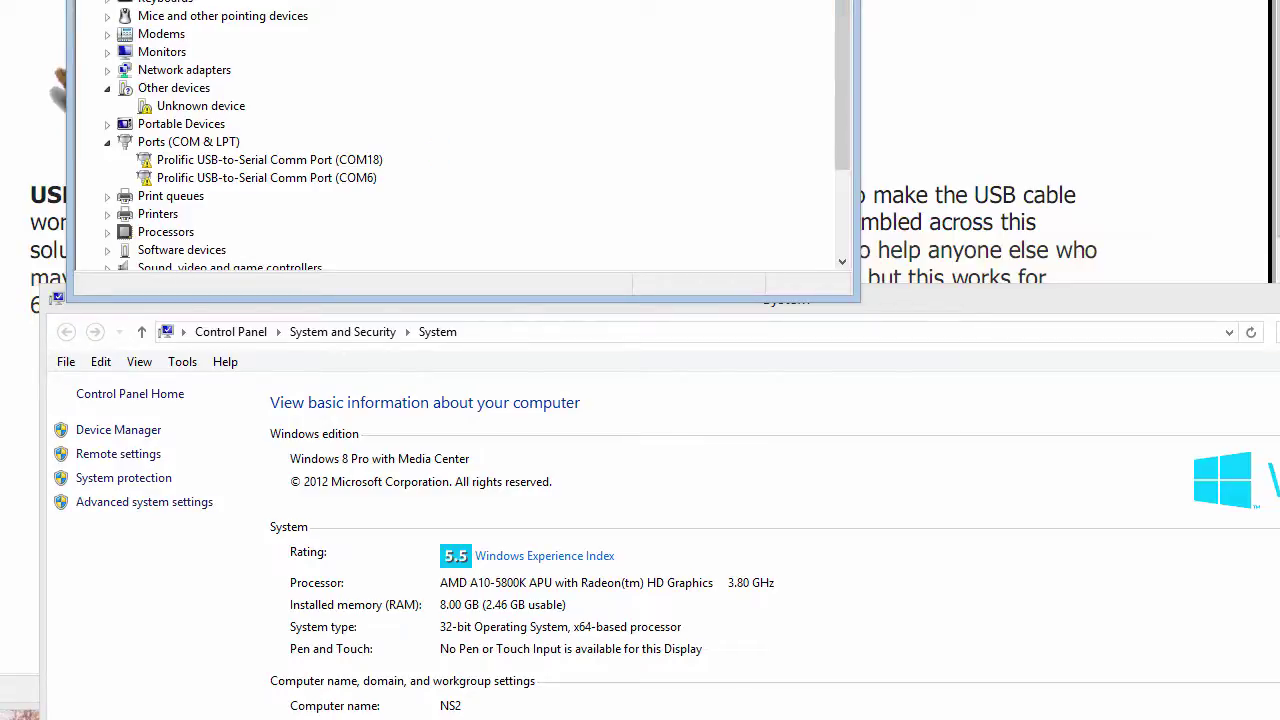
{"action": "left_click_drag", "start_coordinate": [633, 2], "coordinate": [568, 128]}
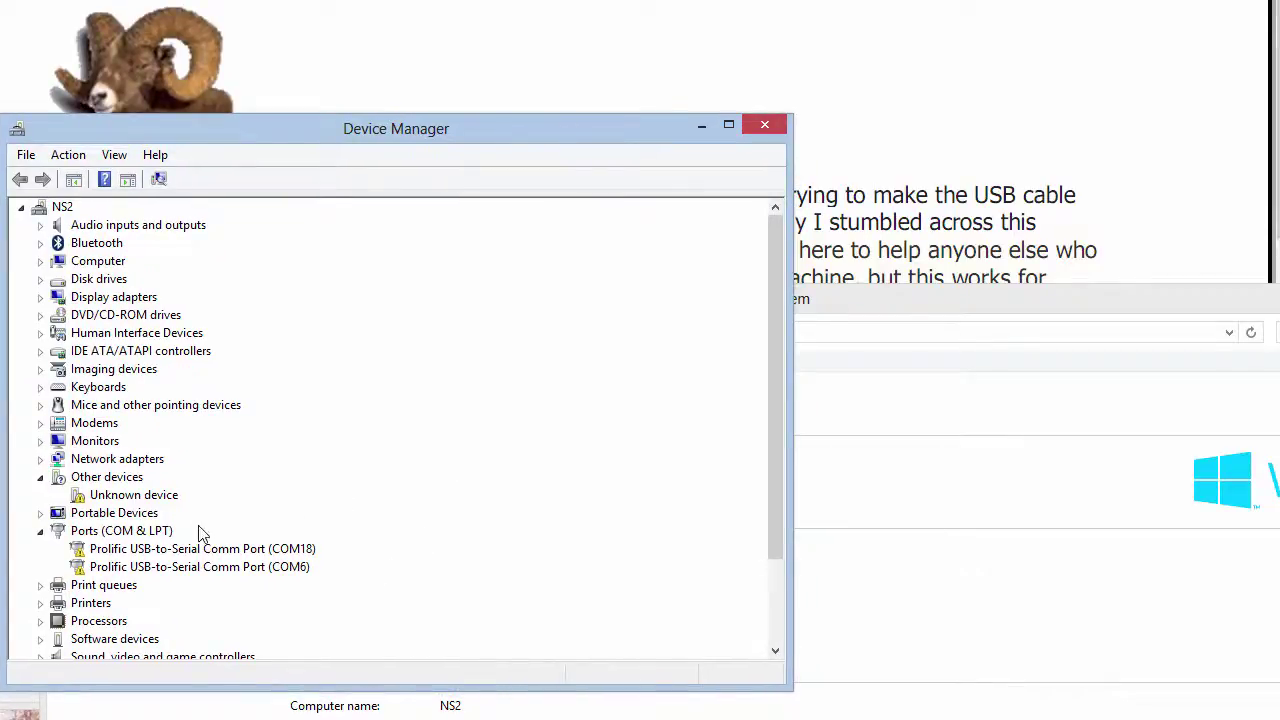
{"action": "left_click", "coordinate": [41, 533]}
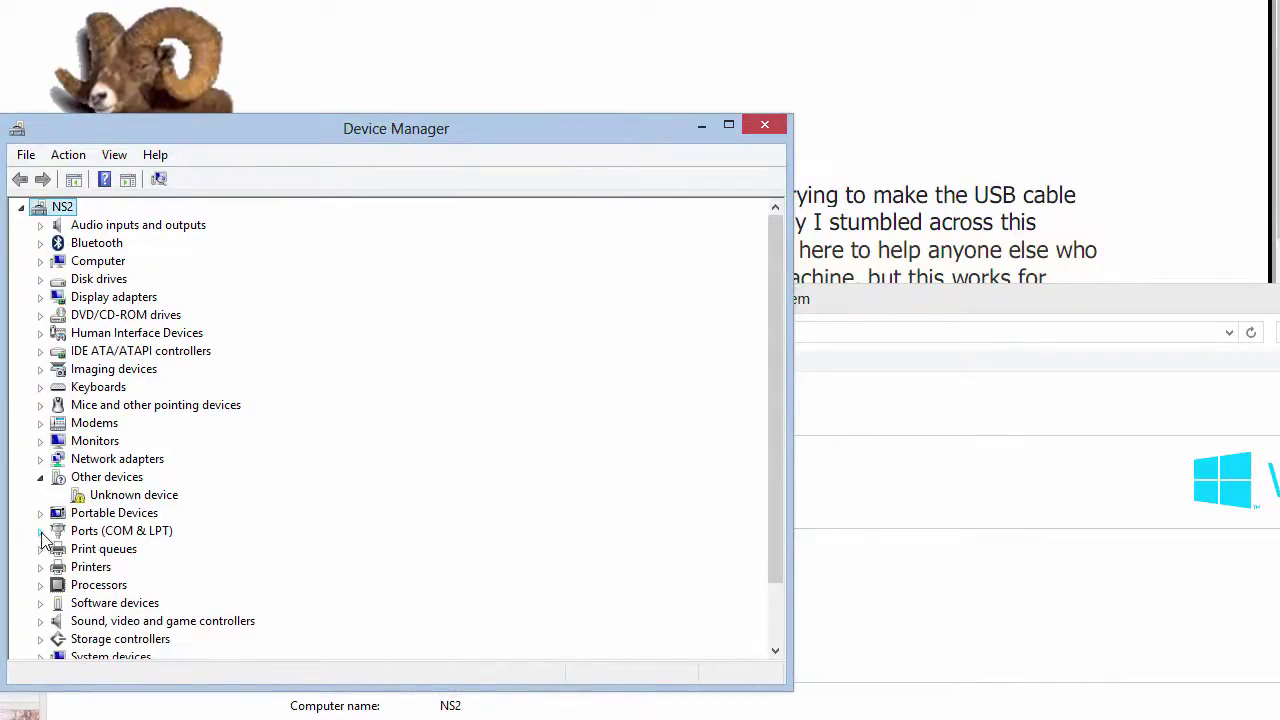
{"action": "left_click", "coordinate": [41, 535]}
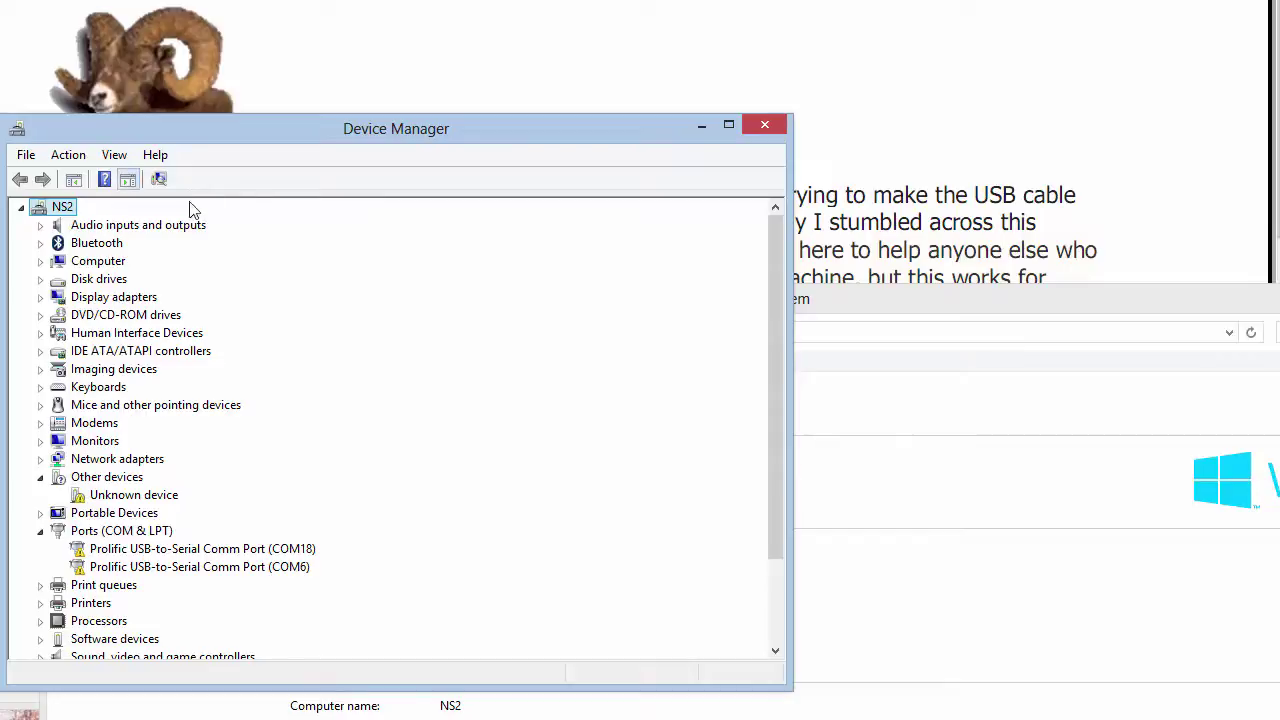
- Show hidden devices, revealing a Prolific port on COM7 and a USB Serial Port on COM16
{"action": "left_click", "coordinate": [115, 156]}
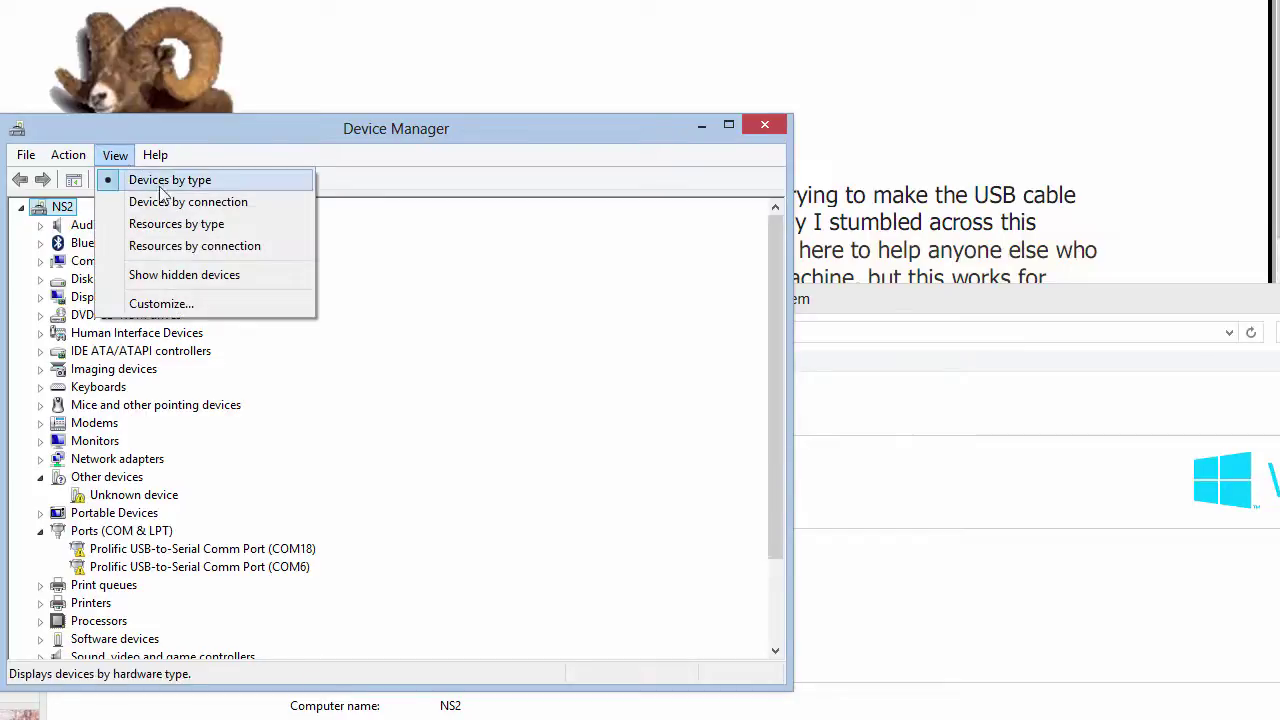
{"action": "left_click", "coordinate": [162, 280]}
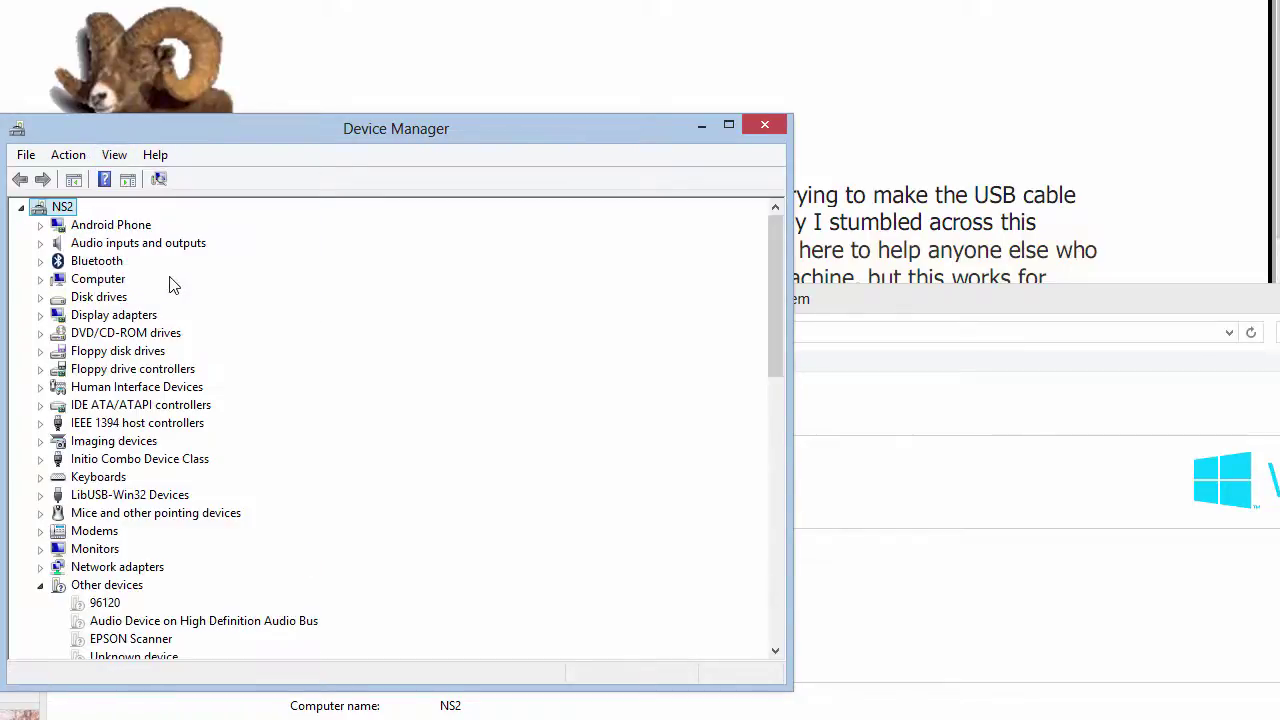
{"action": "left_click_drag", "start_coordinate": [776, 362], "coordinate": [800, 594]}
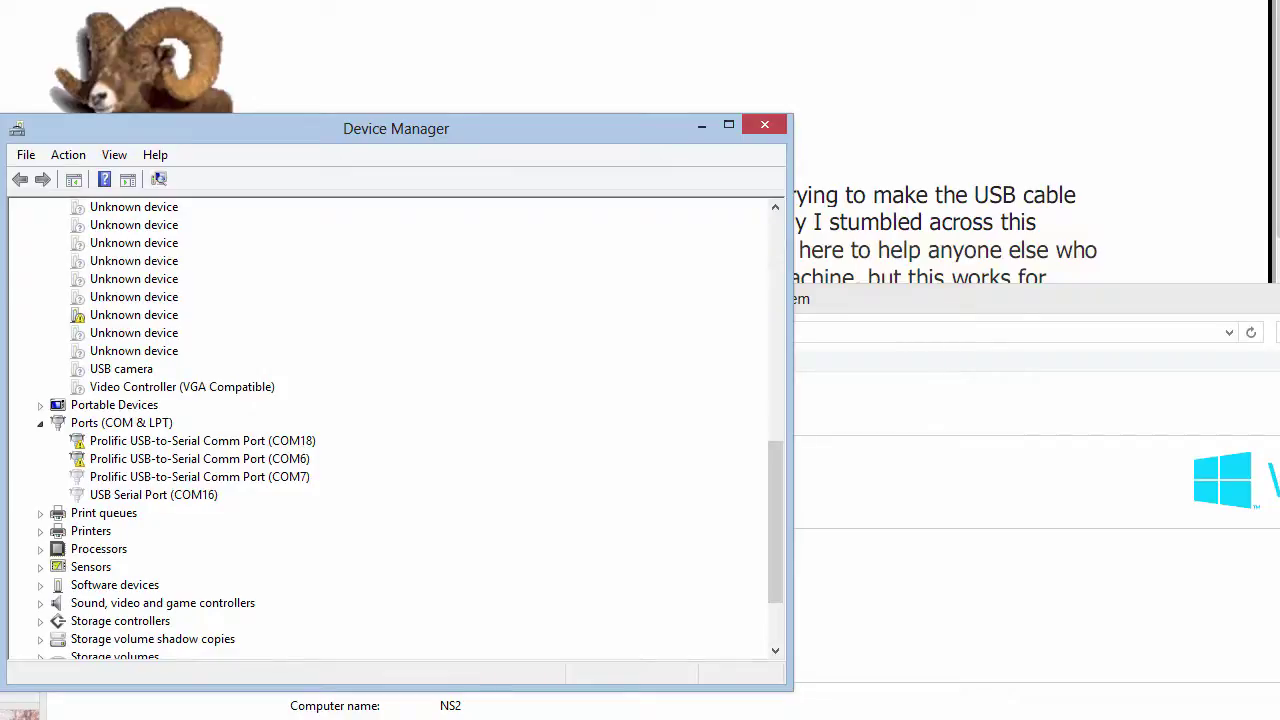
- Uninstall the old Prolific ports on COM7 and COM18, confirming each removal
{"action": "right_click", "coordinate": [257, 478]}
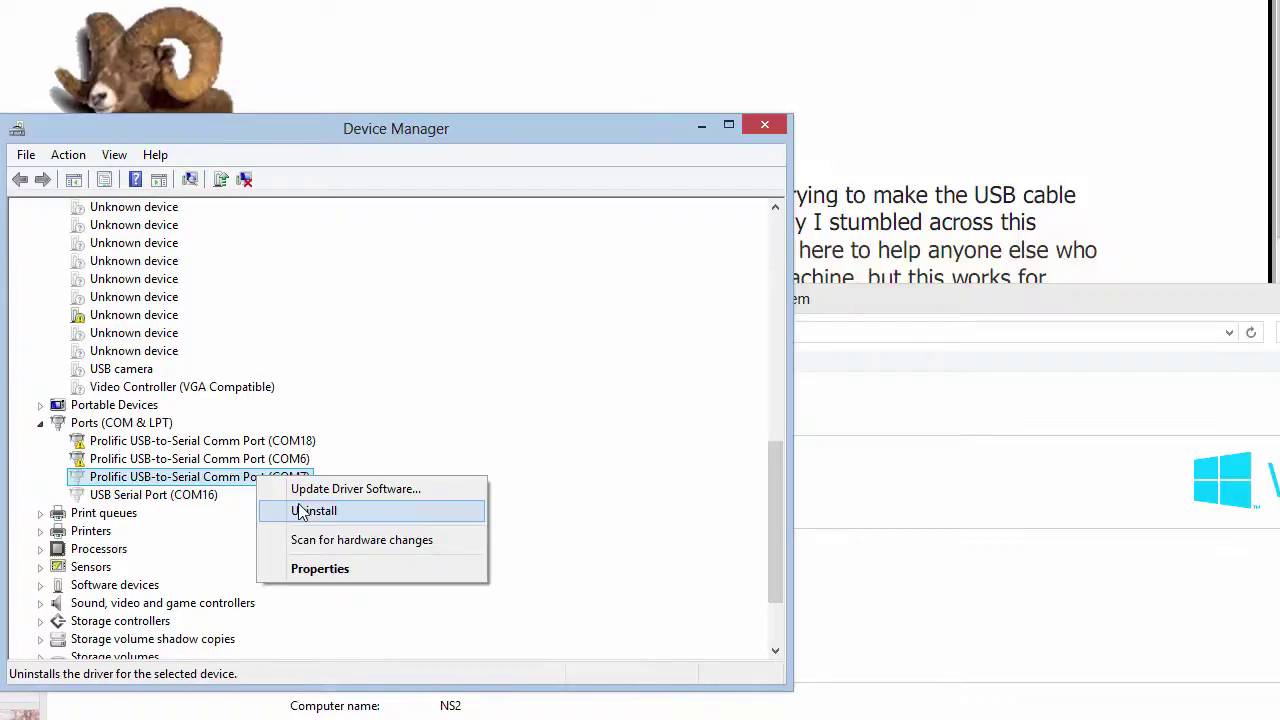
{"action": "left_click", "coordinate": [303, 512]}
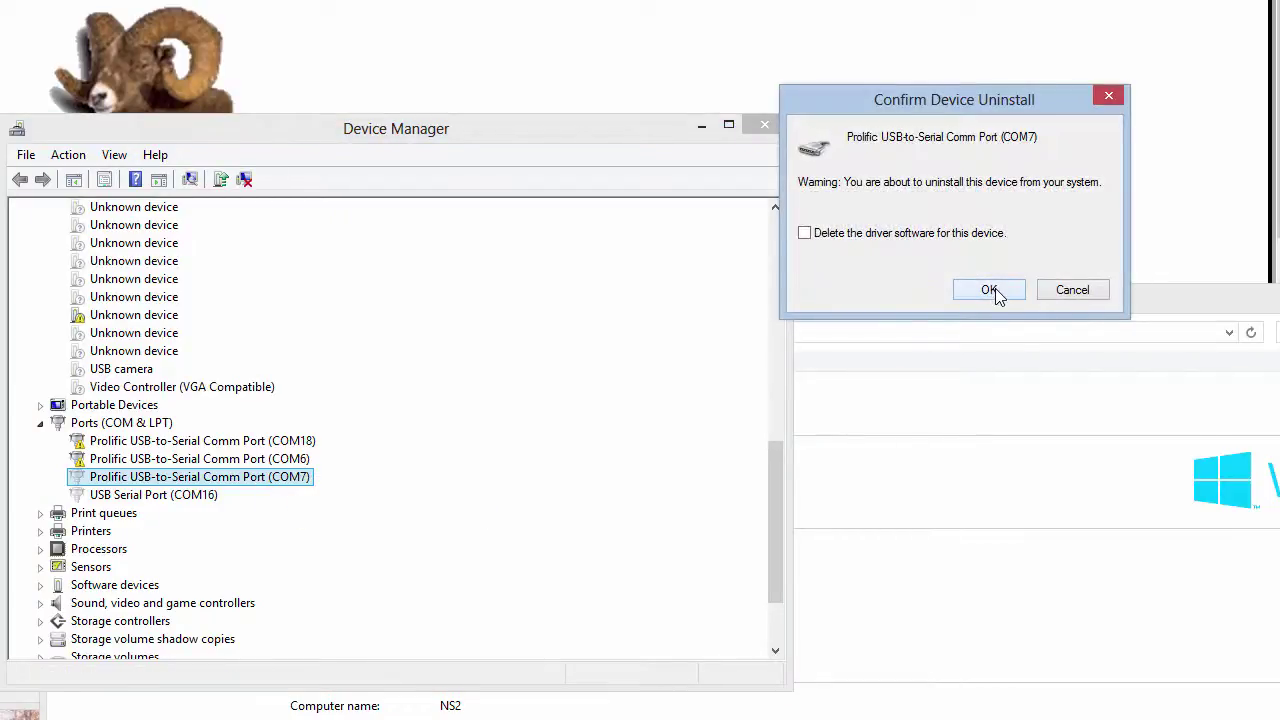
{"action": "left_click", "coordinate": [989, 290]}
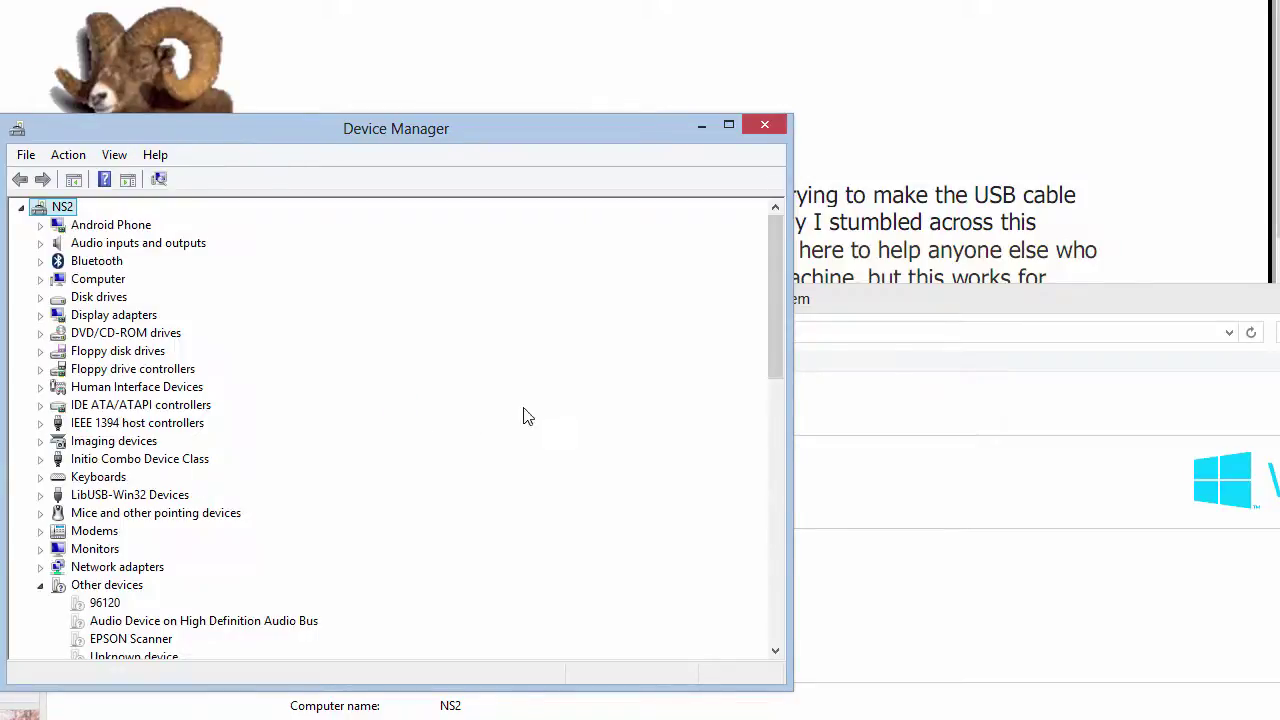
{"action": "left_click_drag", "start_coordinate": [777, 354], "coordinate": [788, 563]}
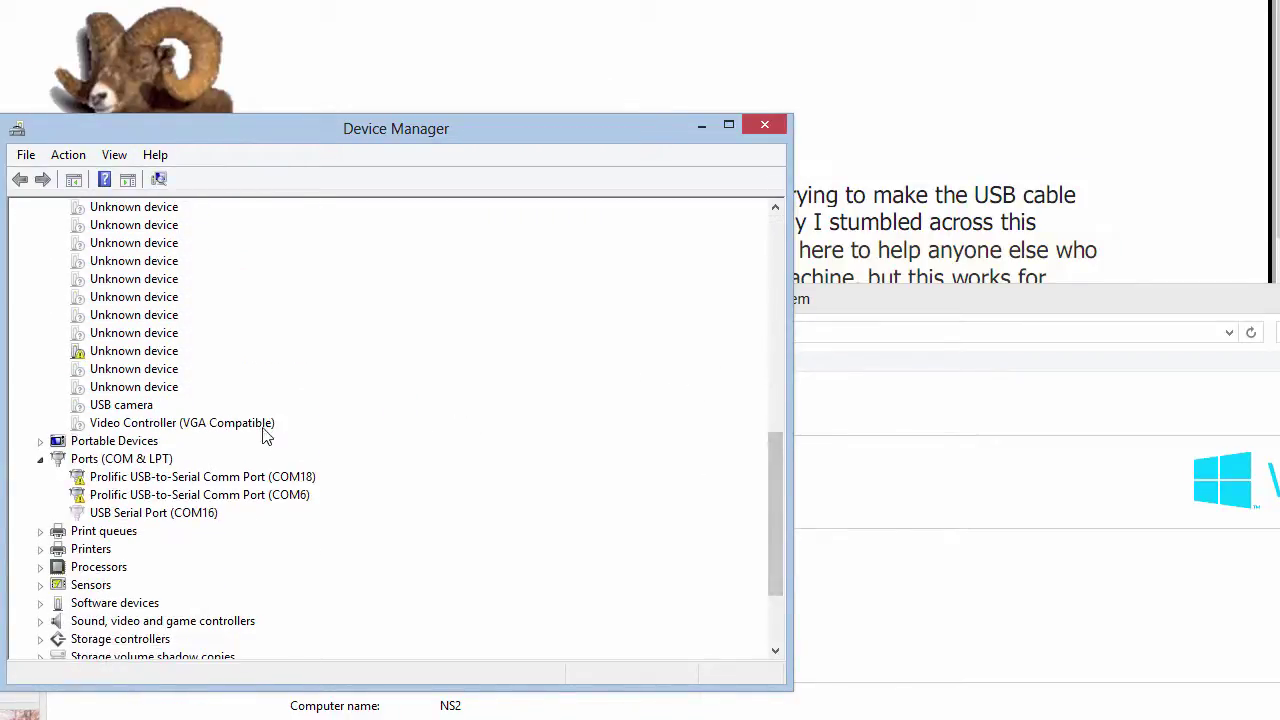
{"action": "right_click", "coordinate": [252, 477]}
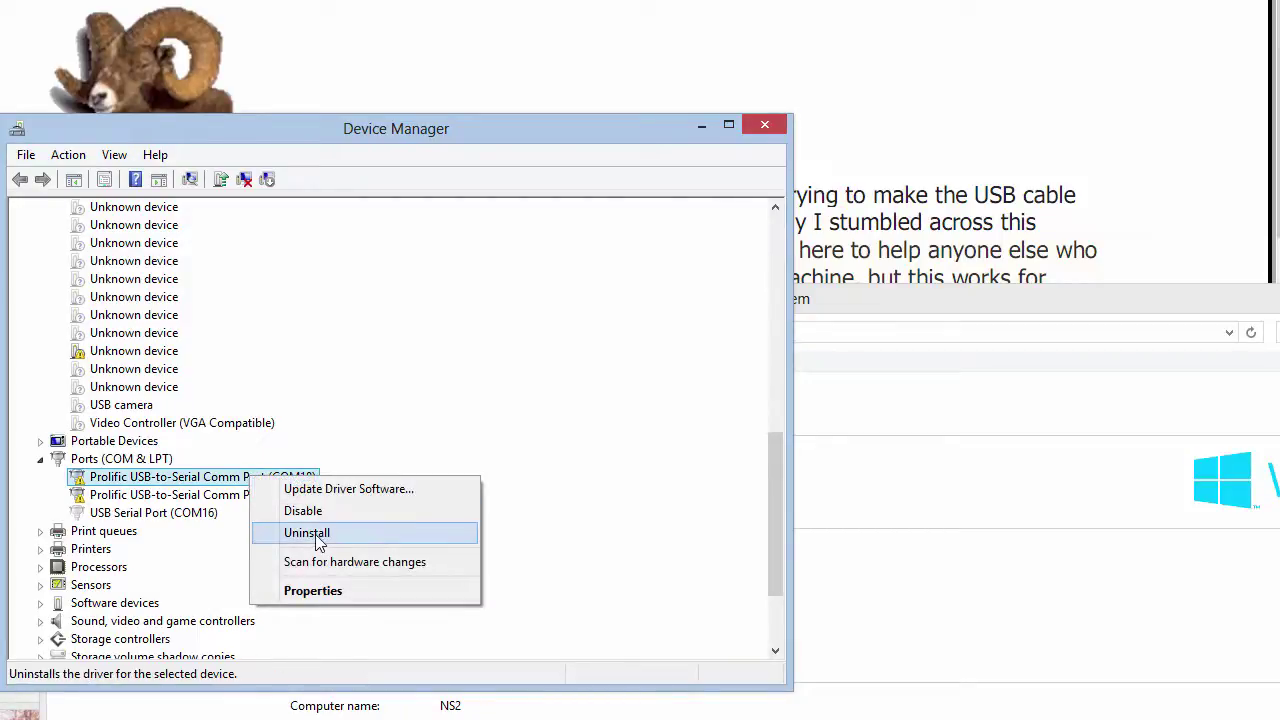
{"action": "left_click", "coordinate": [316, 541]}
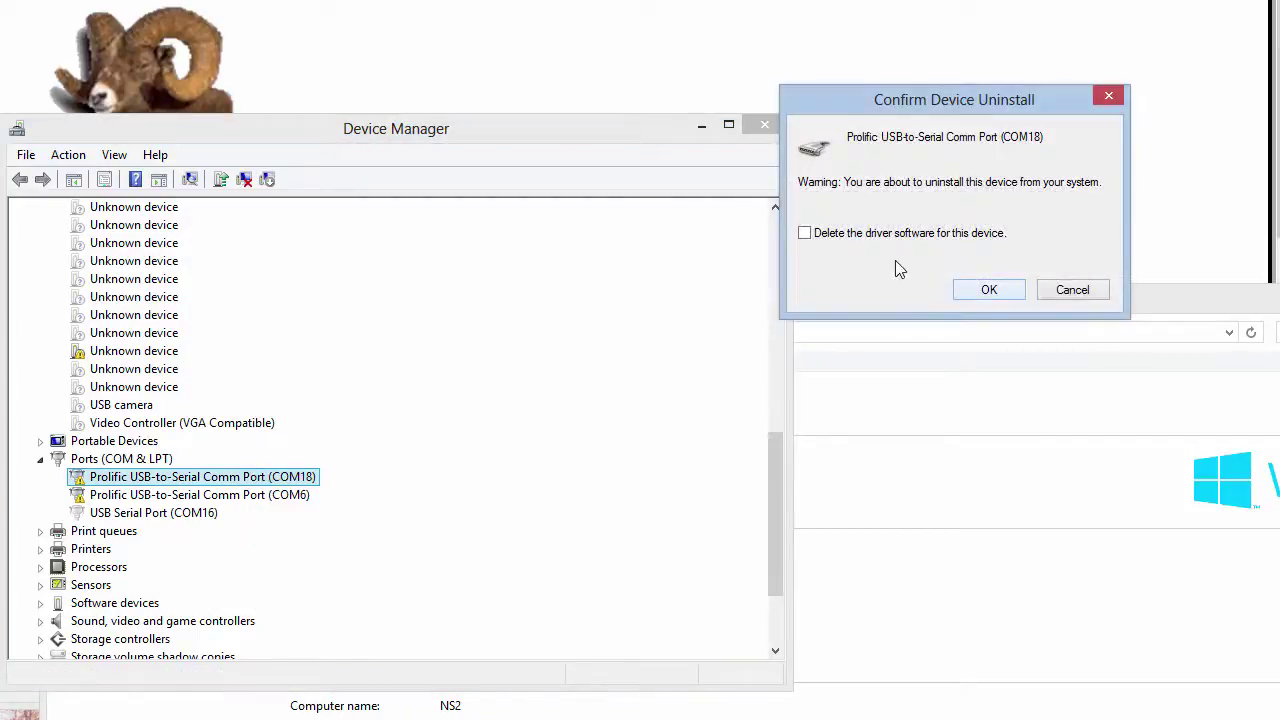
{"action": "left_click", "coordinate": [1006, 286]}
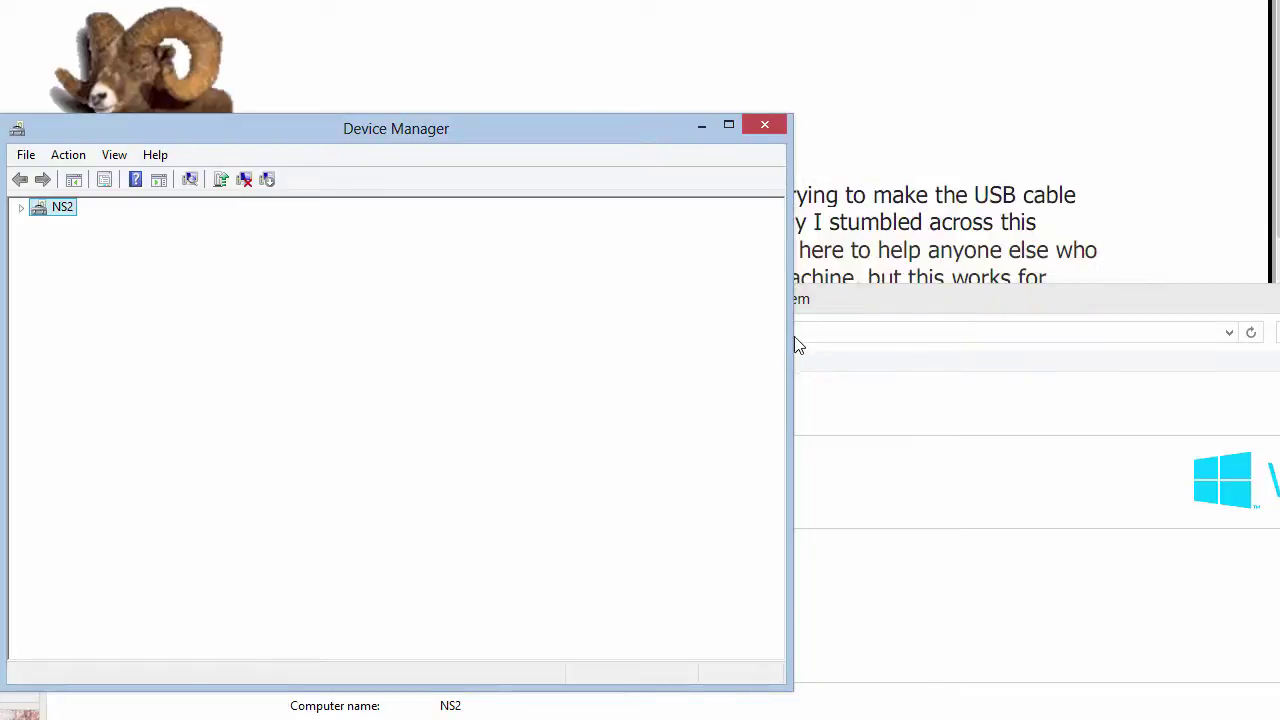
{"action": "left_click_drag", "start_coordinate": [783, 323], "coordinate": [812, 530]}
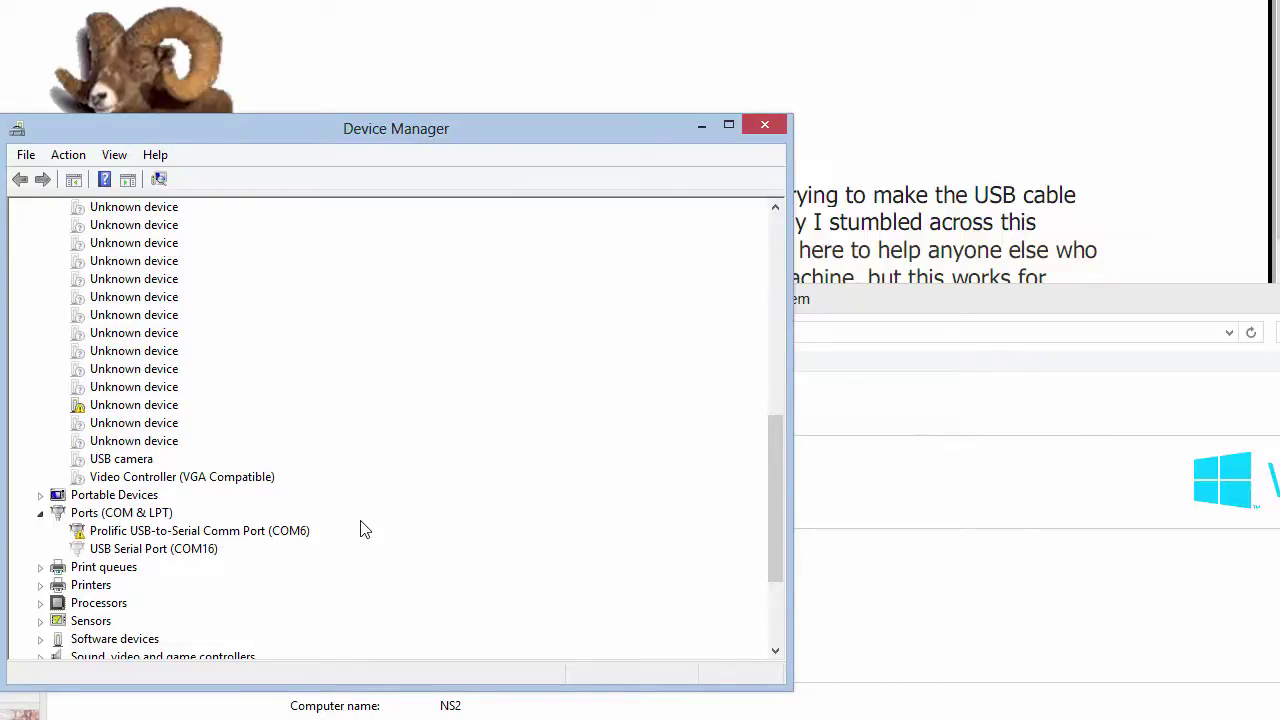
- Install driver version 3.2.0.0 [2007-07-31] on the Prolific COM6 port from the installed drivers list
{"action": "right_click", "coordinate": [268, 534]}
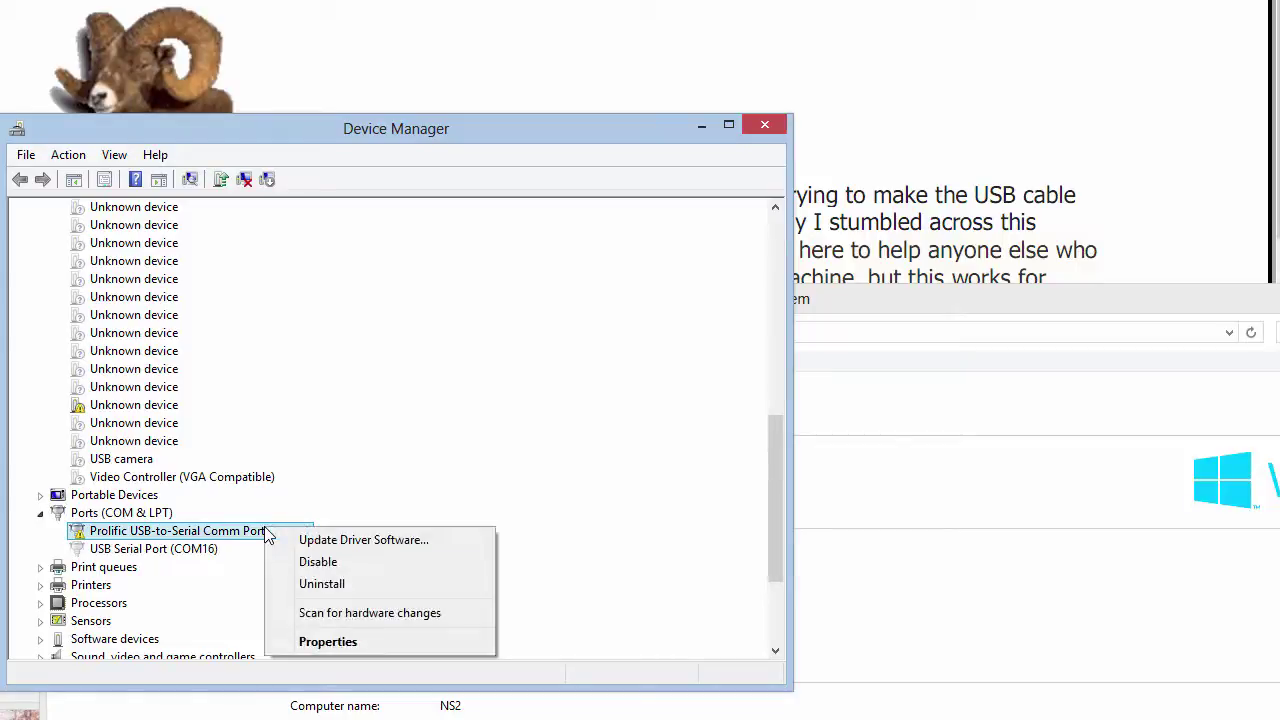
{"action": "left_click", "coordinate": [322, 541]}
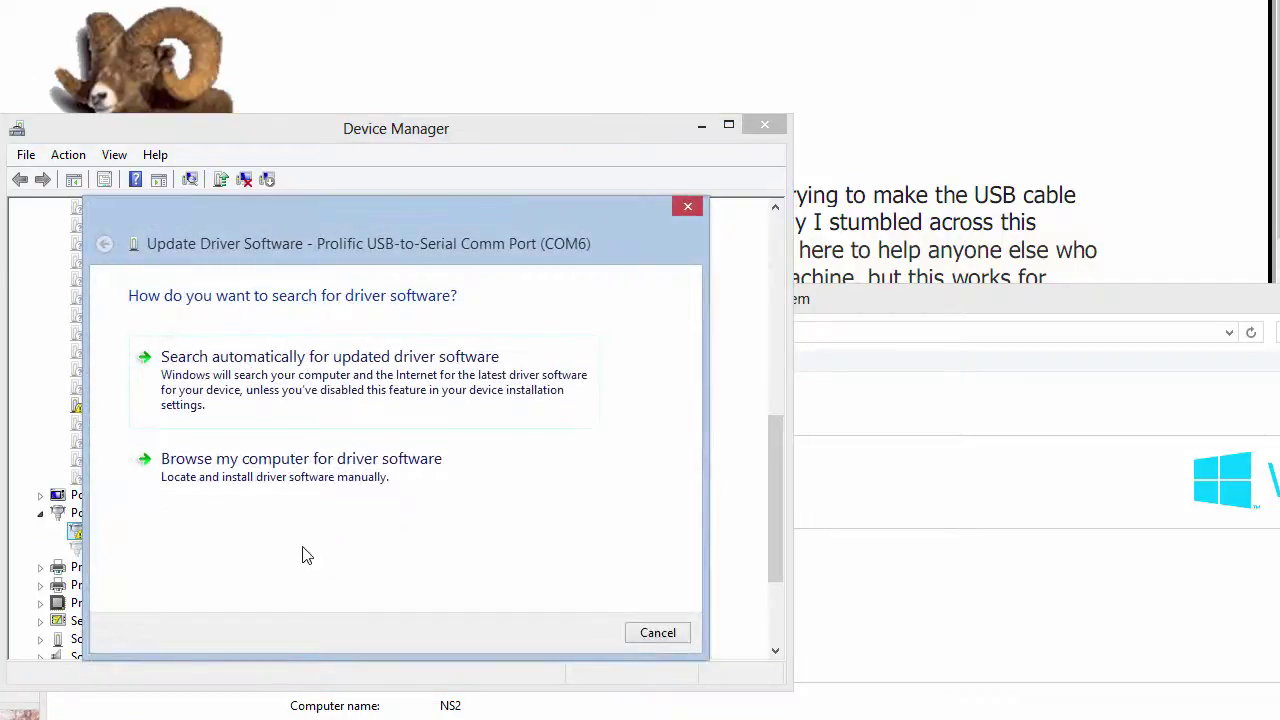
{"action": "left_click", "coordinate": [243, 490]}
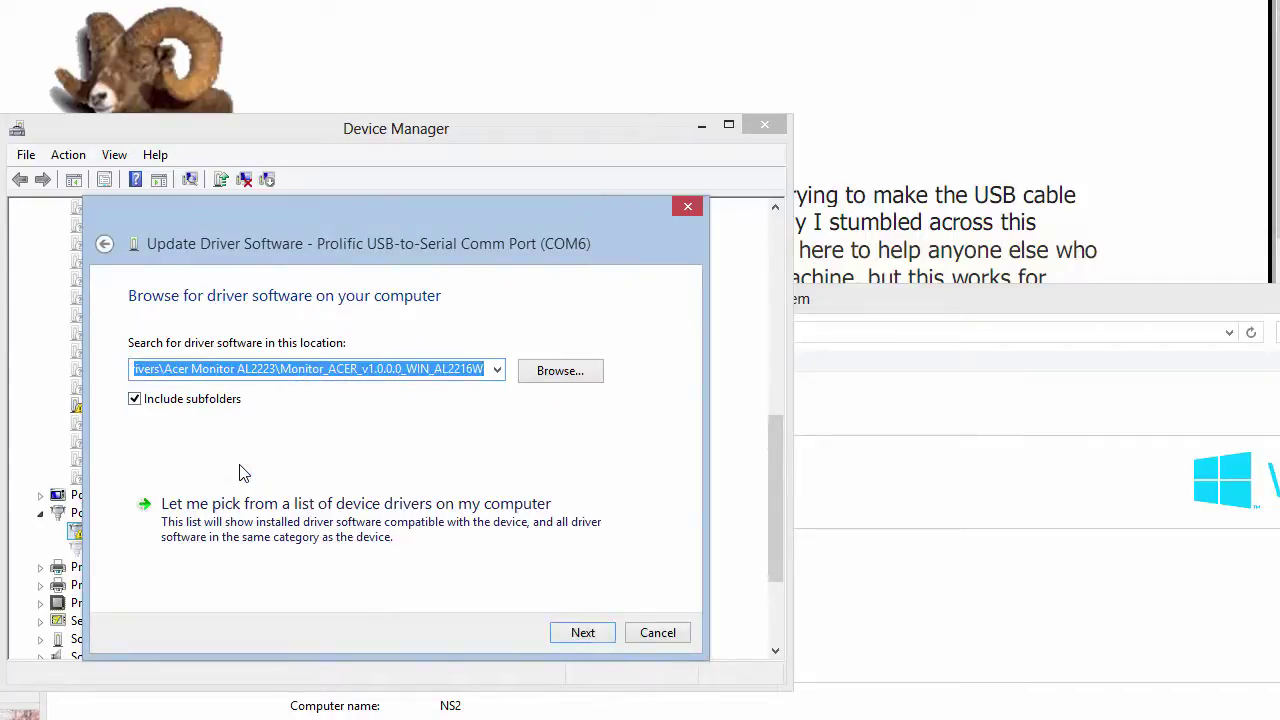
{"action": "left_click", "coordinate": [255, 503]}
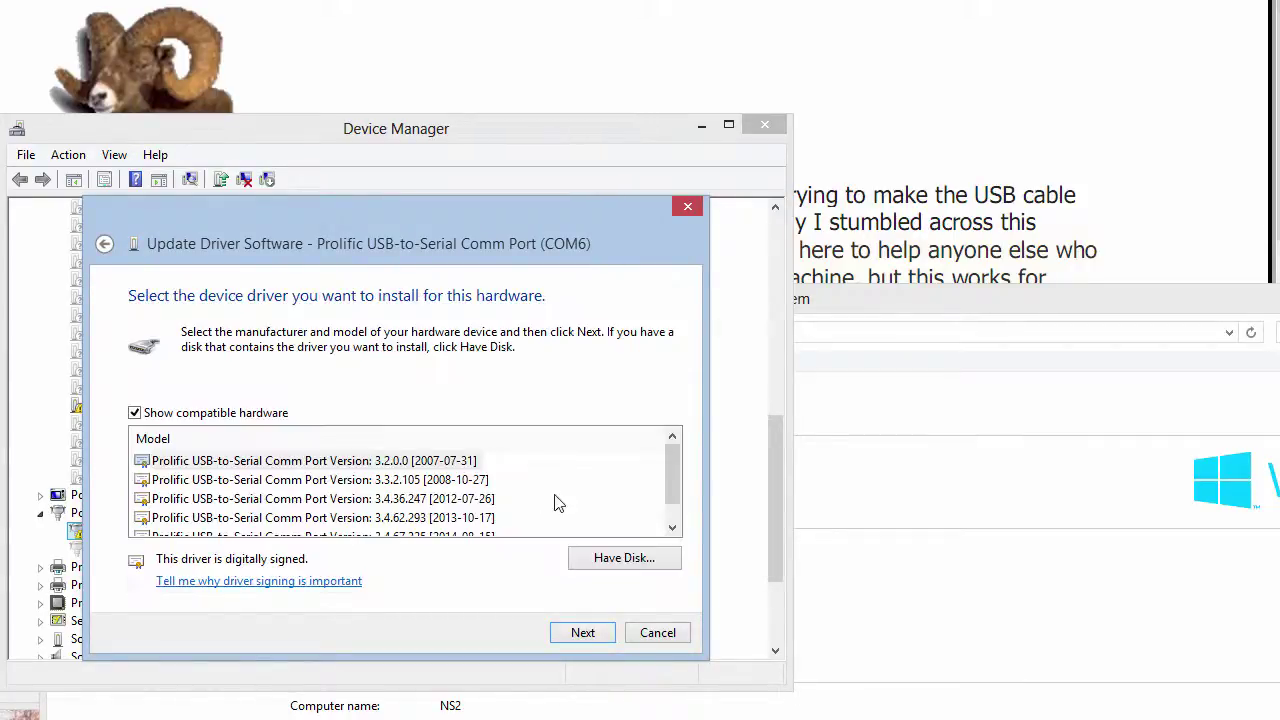
{"action": "left_click_drag", "start_coordinate": [675, 484], "coordinate": [690, 510]}
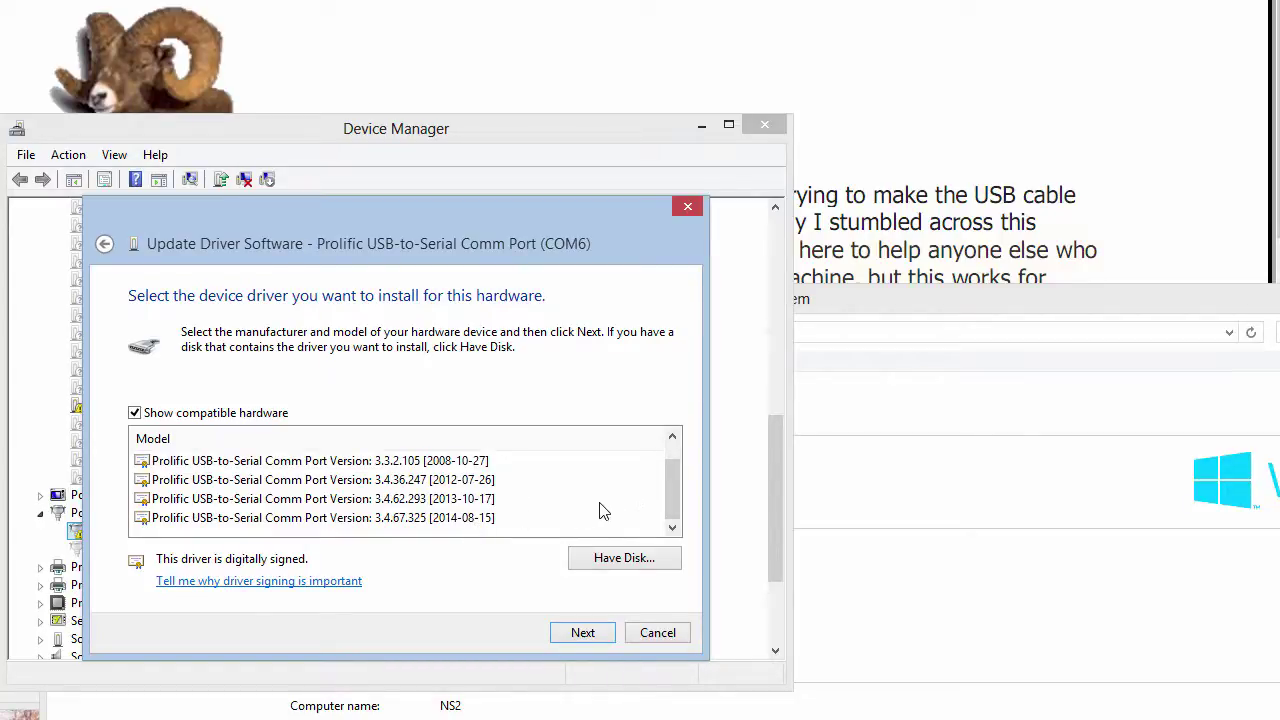
{"action": "left_click_drag", "start_coordinate": [673, 496], "coordinate": [673, 473]}
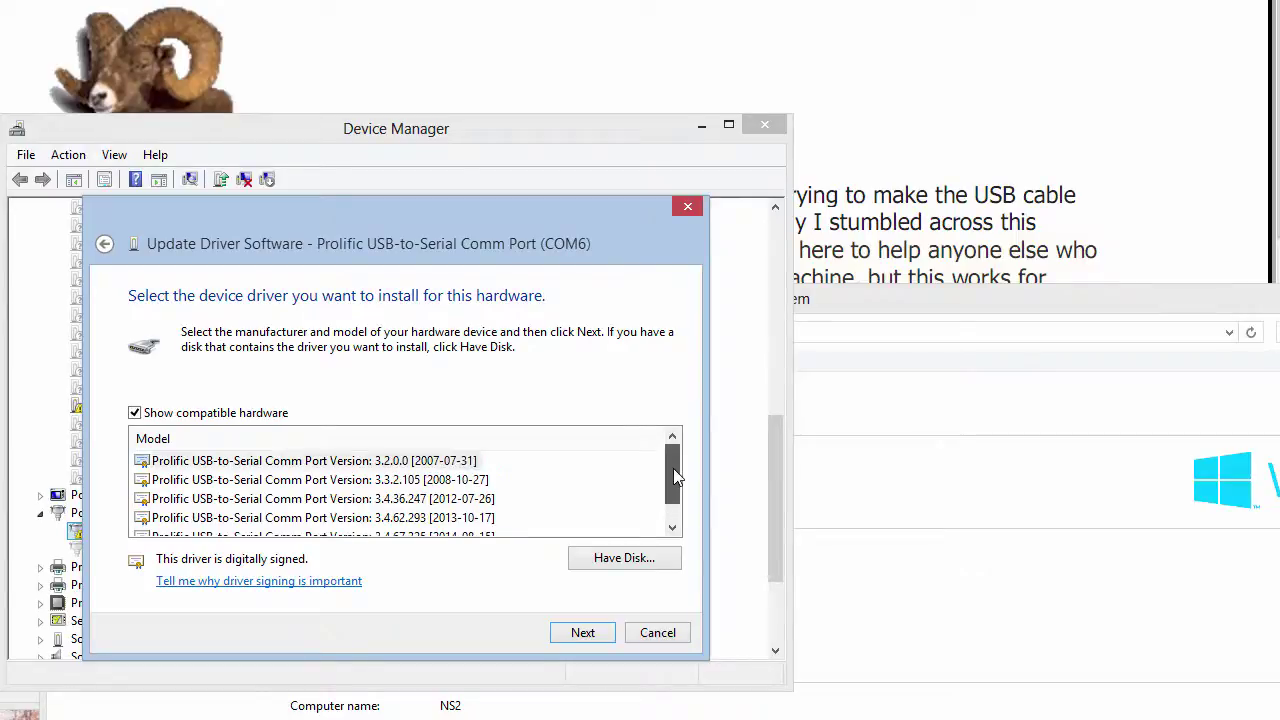
{"action": "left_click", "coordinate": [340, 462]}
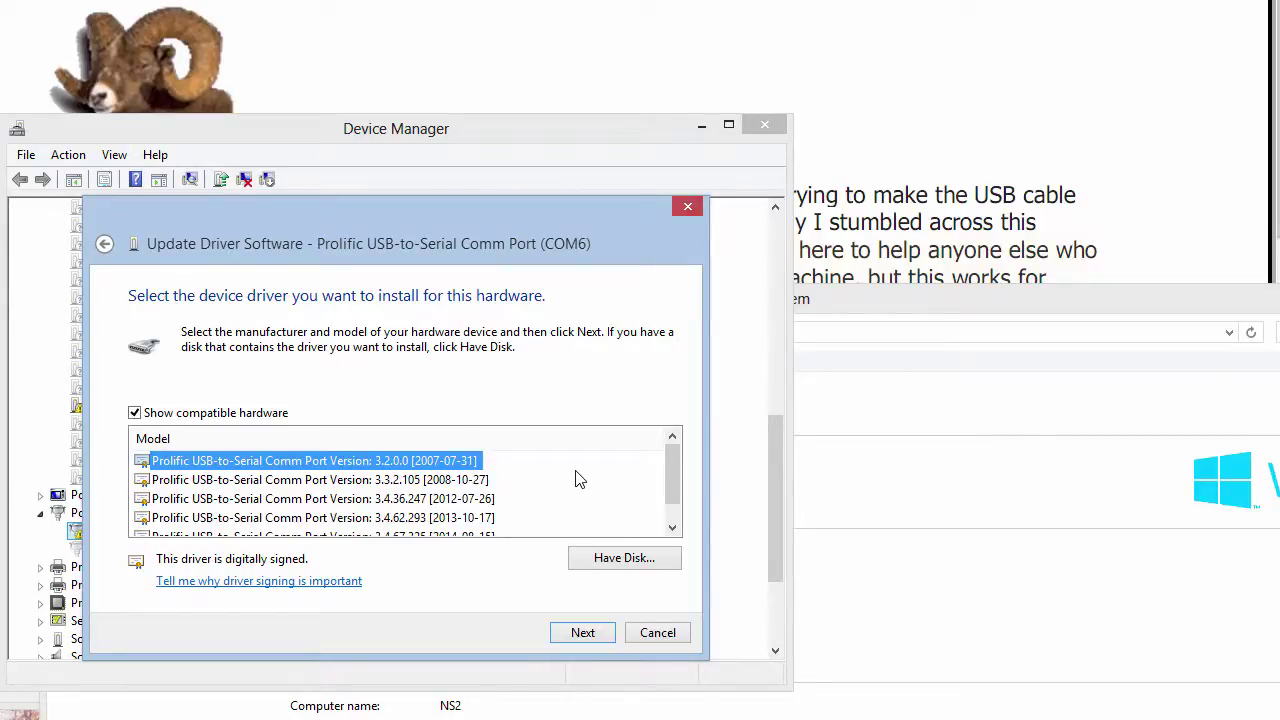
{"action": "left_click", "coordinate": [584, 633]}
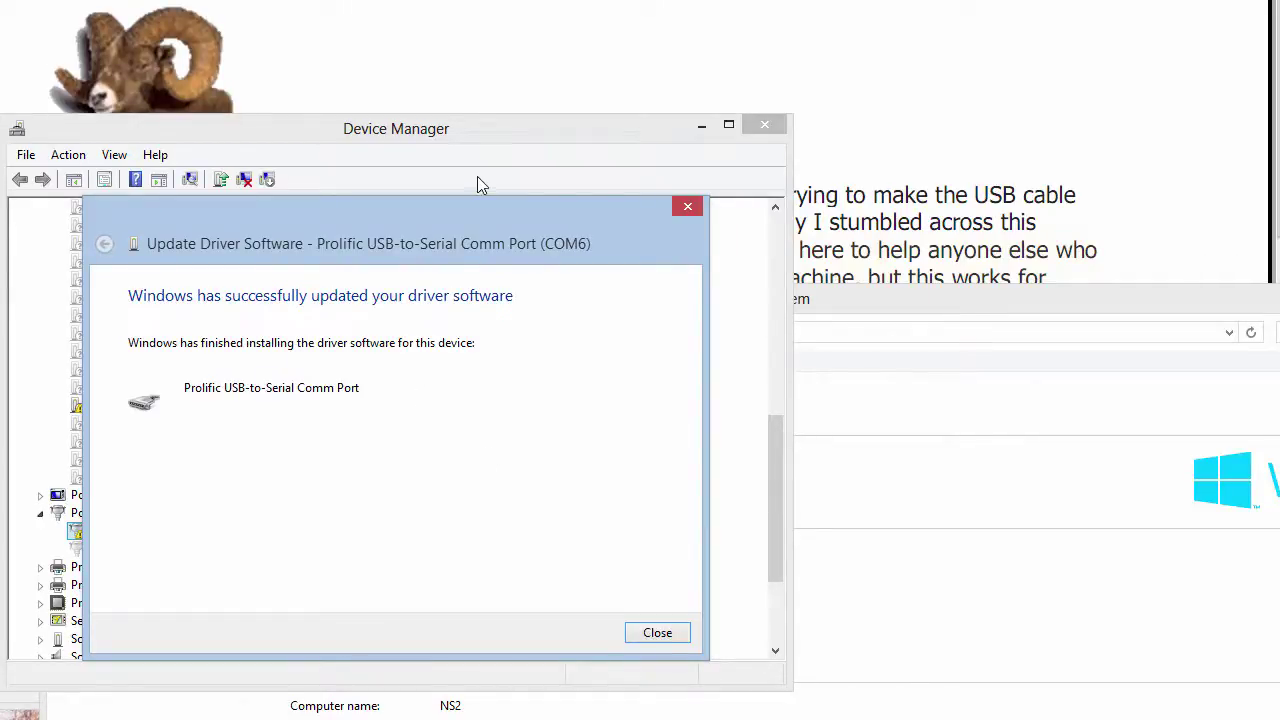
{"action": "left_click_drag", "start_coordinate": [483, 221], "coordinate": [423, 276]}
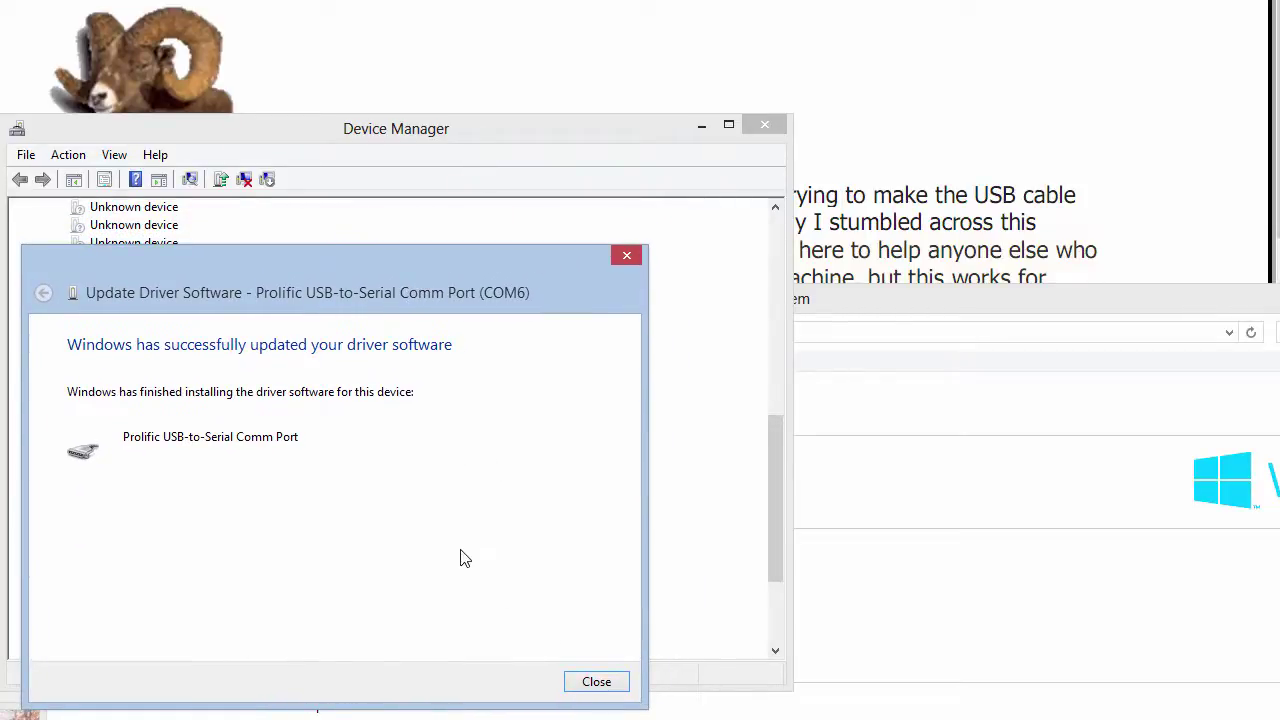
{"action": "left_click", "coordinate": [596, 681]}
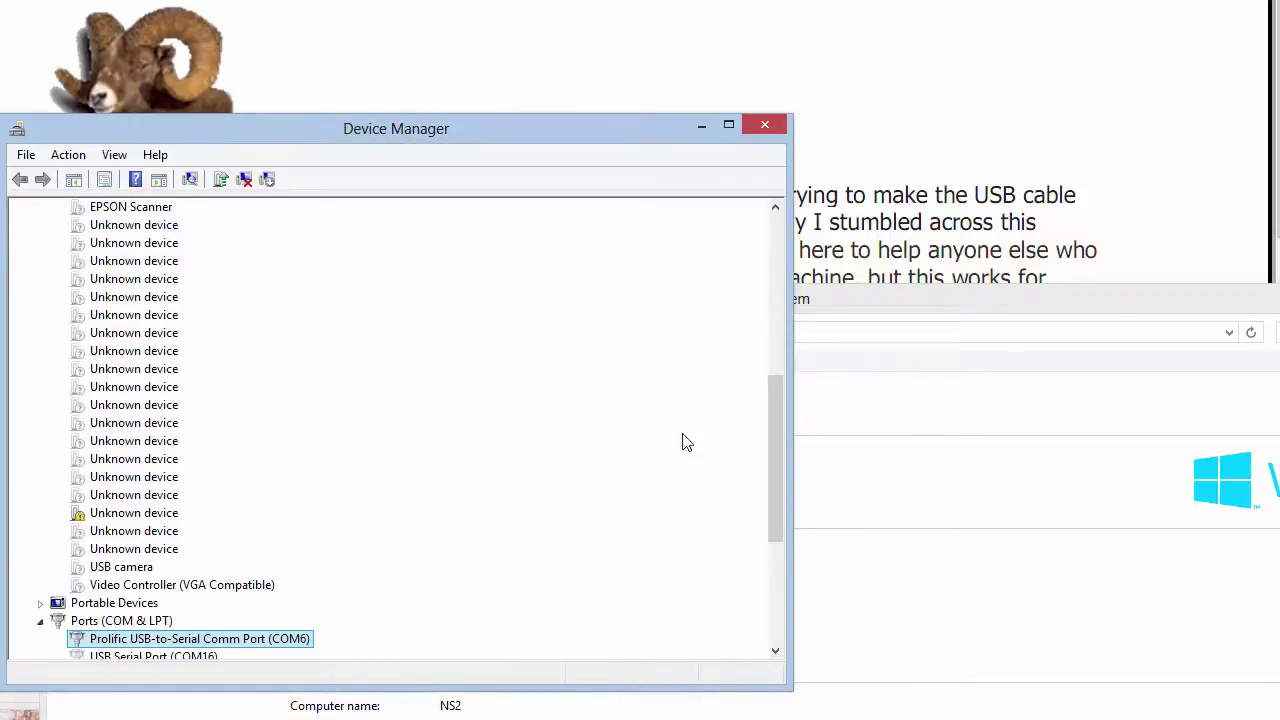
{"action": "left_click_drag", "start_coordinate": [779, 450], "coordinate": [781, 492]}
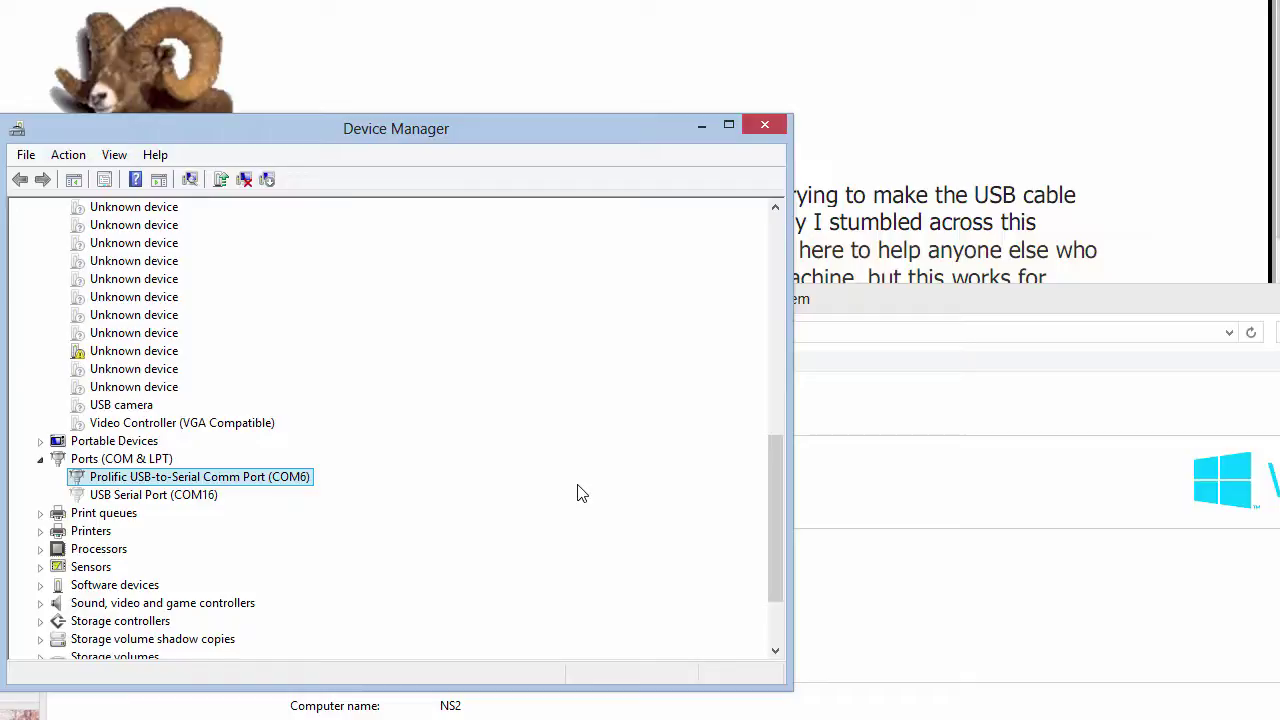
- Open the COM6 port's Port Settings advanced options and check the port number stays COM6
{"action": "right_click", "coordinate": [297, 480]}
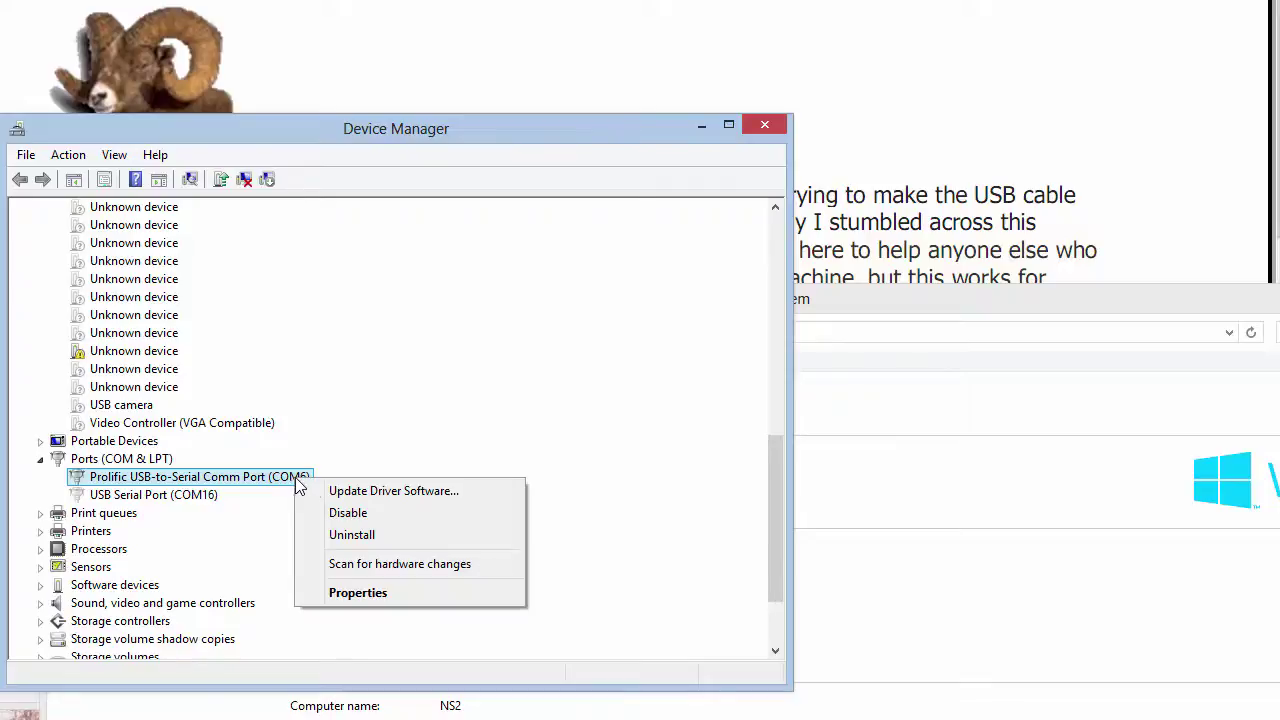
{"action": "left_click", "coordinate": [366, 598]}
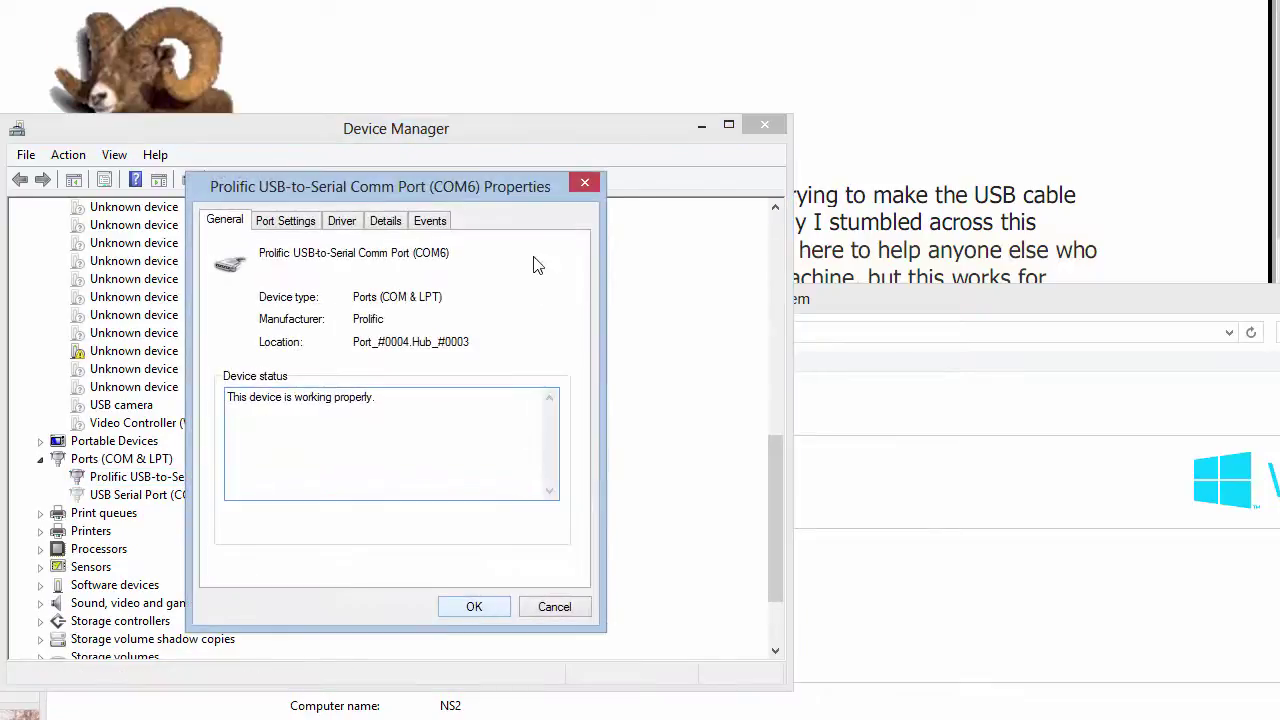
{"action": "left_click_drag", "start_coordinate": [493, 192], "coordinate": [380, 228]}
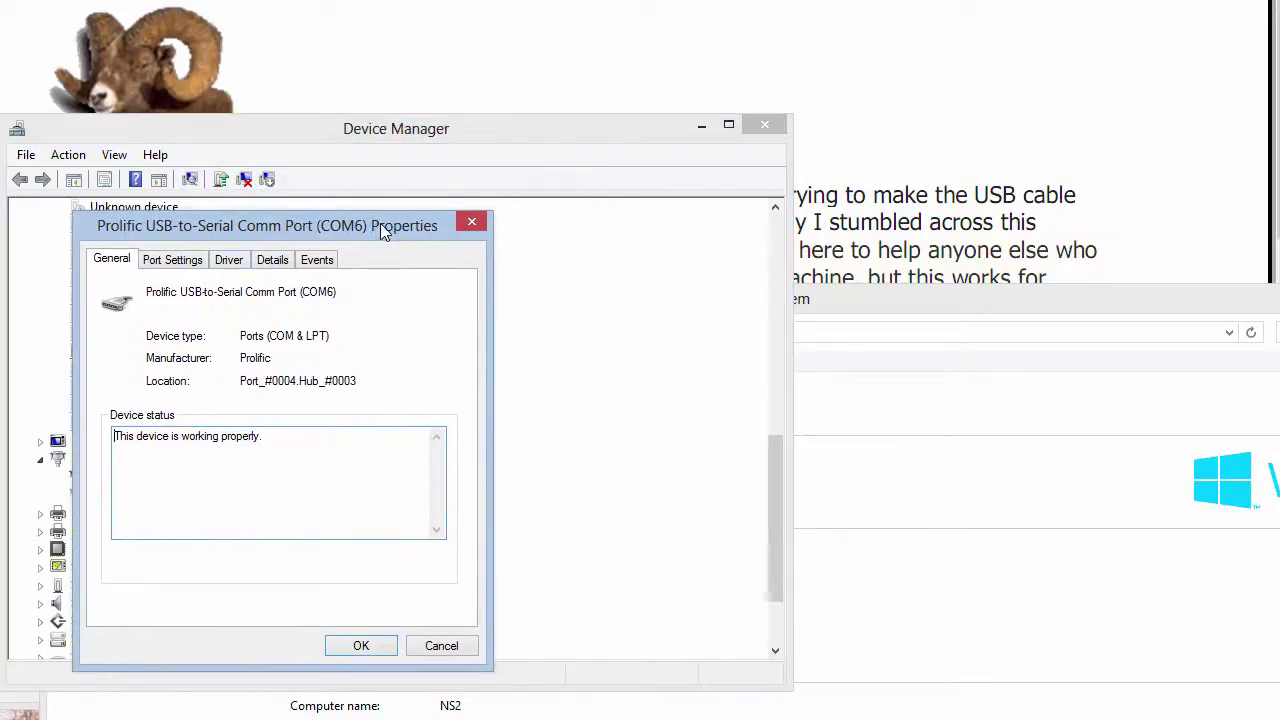
{"action": "left_click", "coordinate": [162, 262]}
{"action": "left_click", "coordinate": [320, 494]}
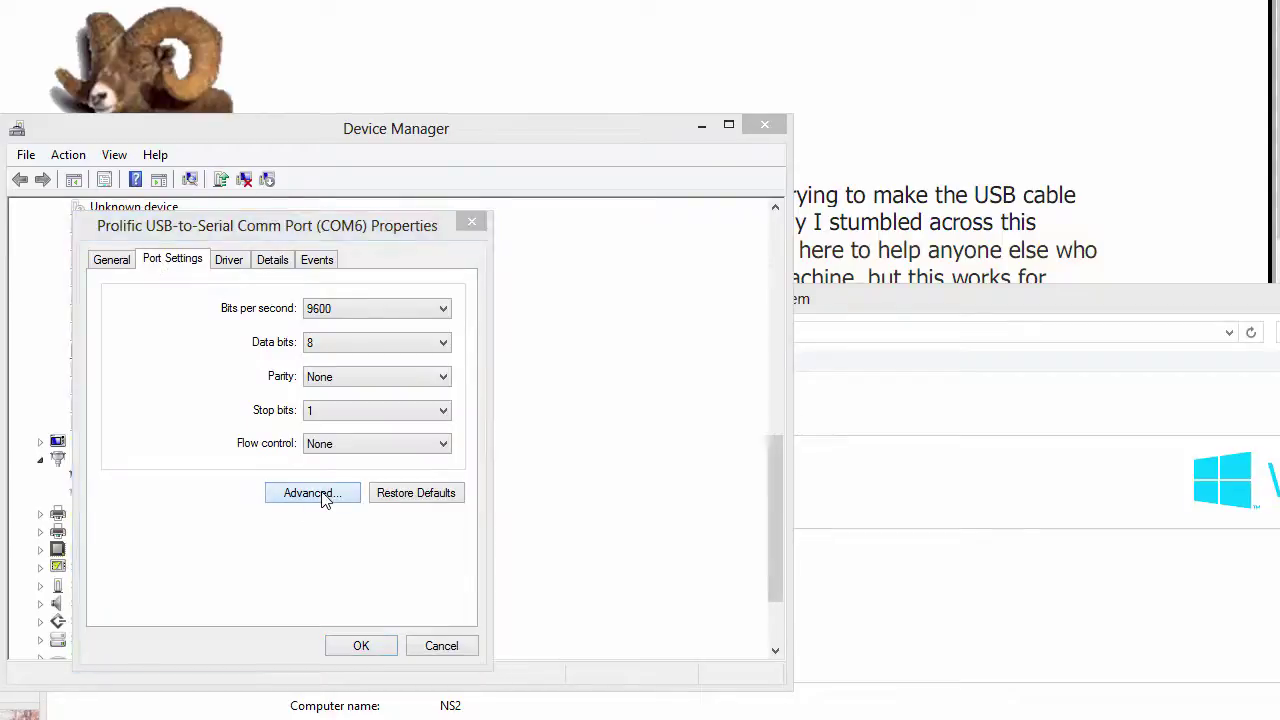
{"action": "left_click", "coordinate": [296, 506]}
{"action": "left_click", "coordinate": [296, 506]}
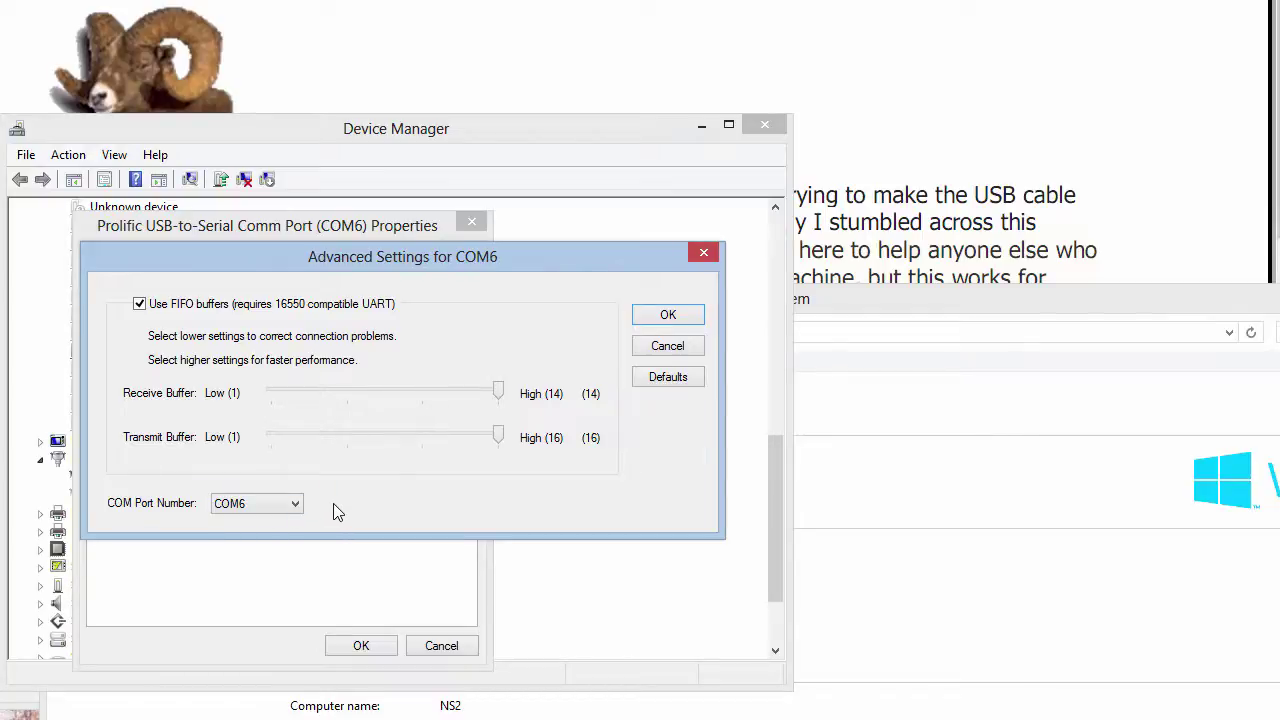
- Recheck the COM Port Number list, leaving it on COM6
{"action": "left_click", "coordinate": [296, 504]}
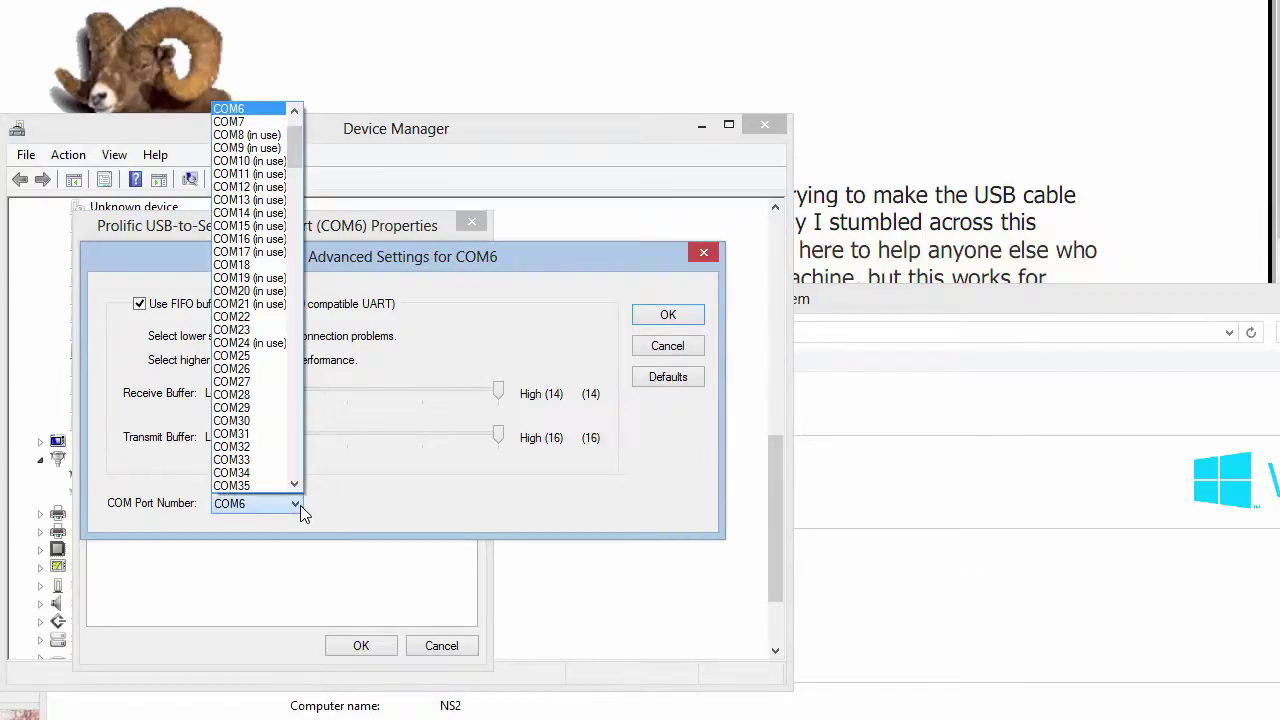
{"action": "left_click", "coordinate": [300, 507]}
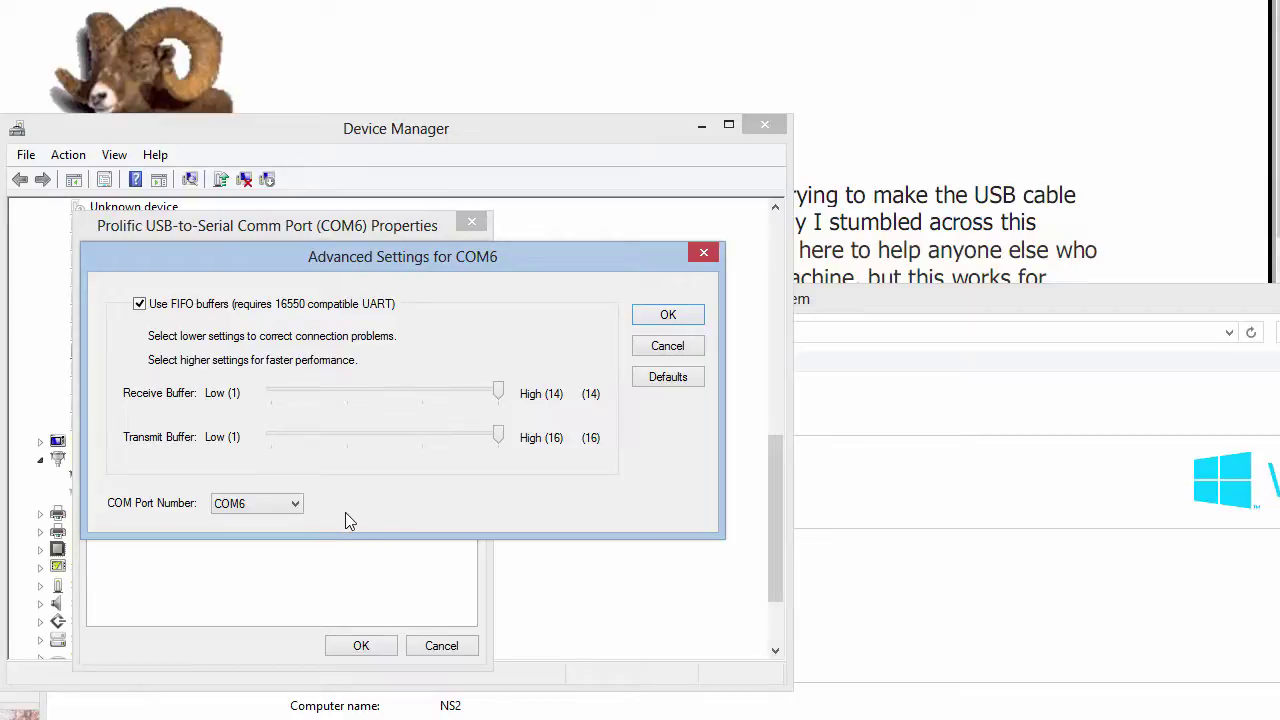
{"action": "left_click", "coordinate": [296, 507]}
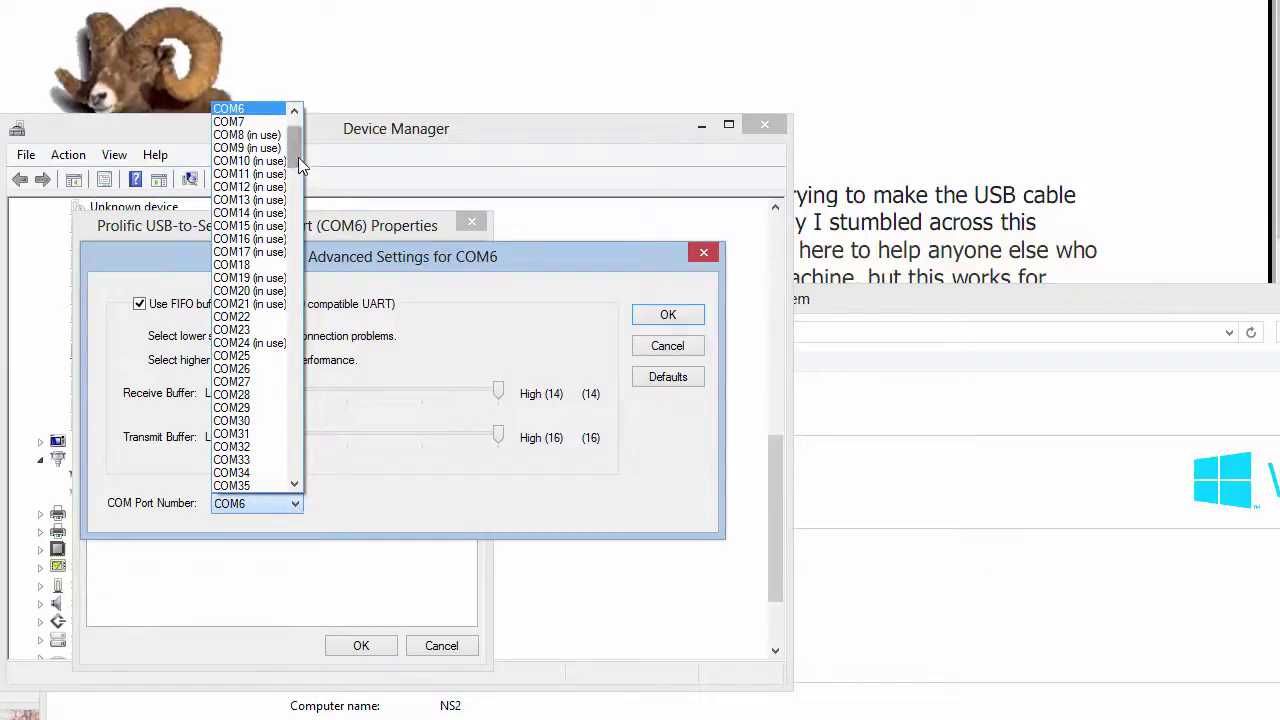
{"action": "left_click_drag", "start_coordinate": [298, 157], "coordinate": [310, 125]}
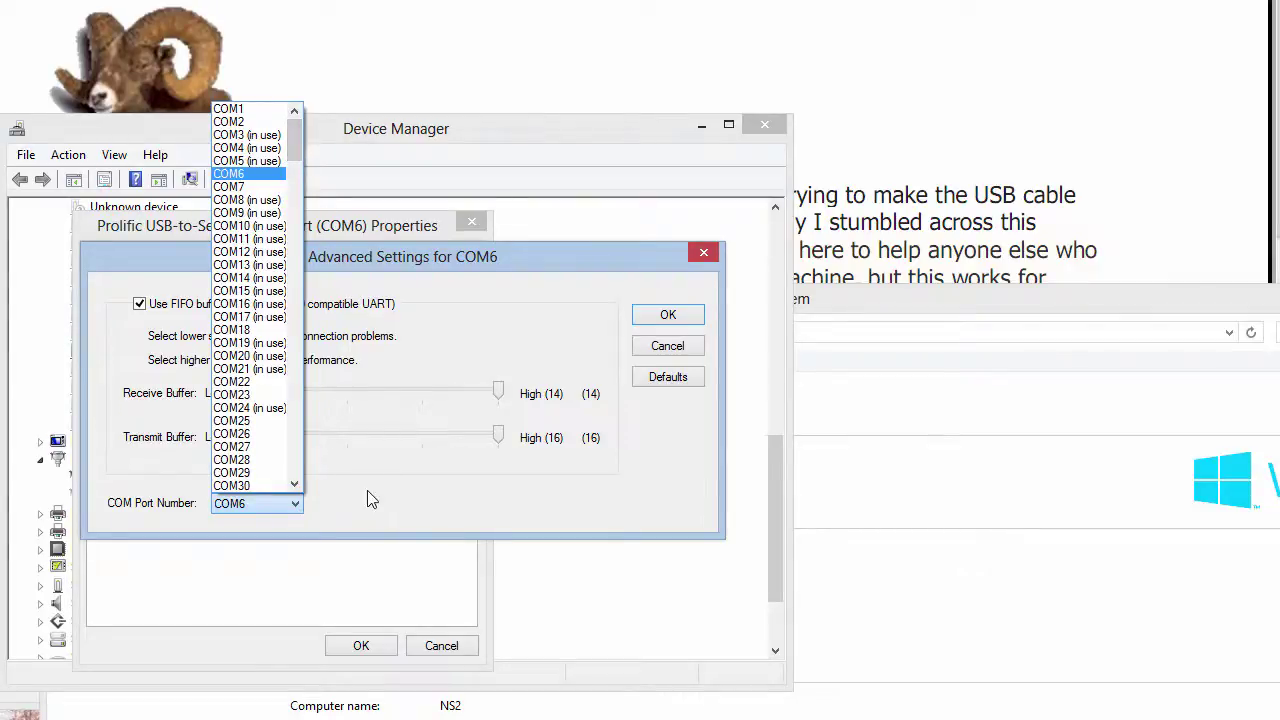
{"action": "left_click", "coordinate": [438, 518]}
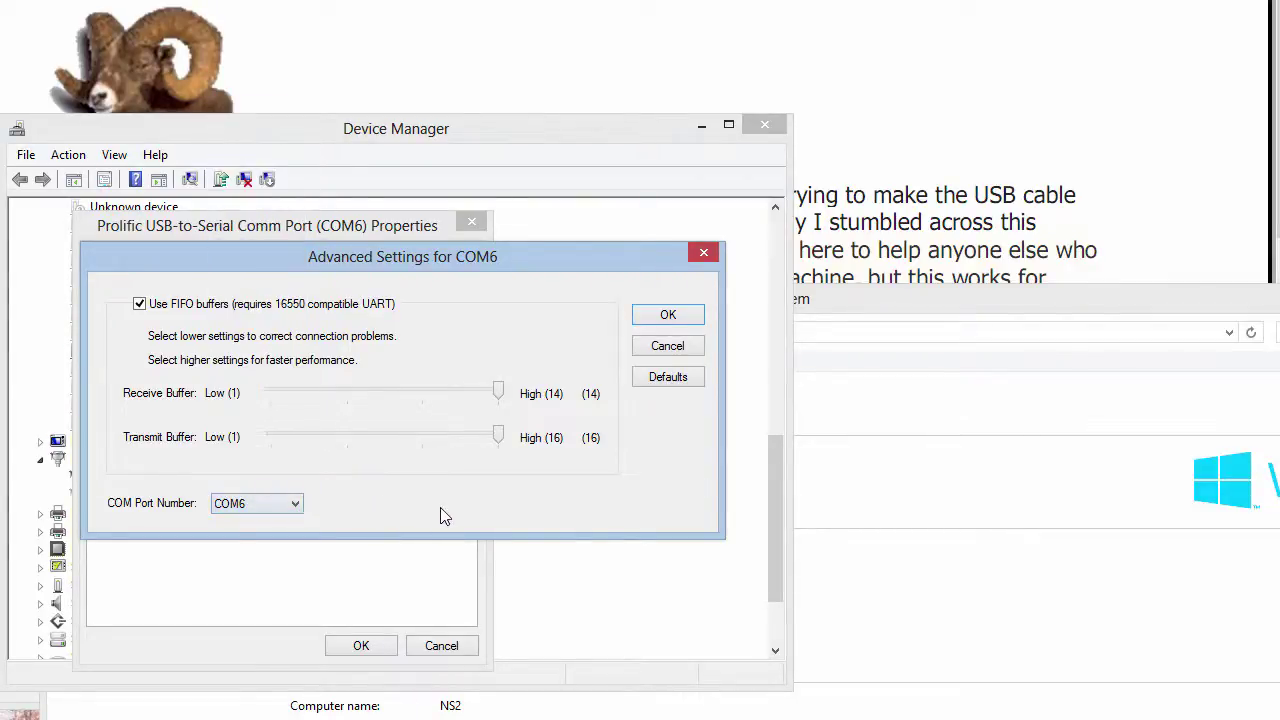
- Cancel out of Advanced Settings and the COM6 Properties without changes
{"action": "left_click", "coordinate": [665, 345]}
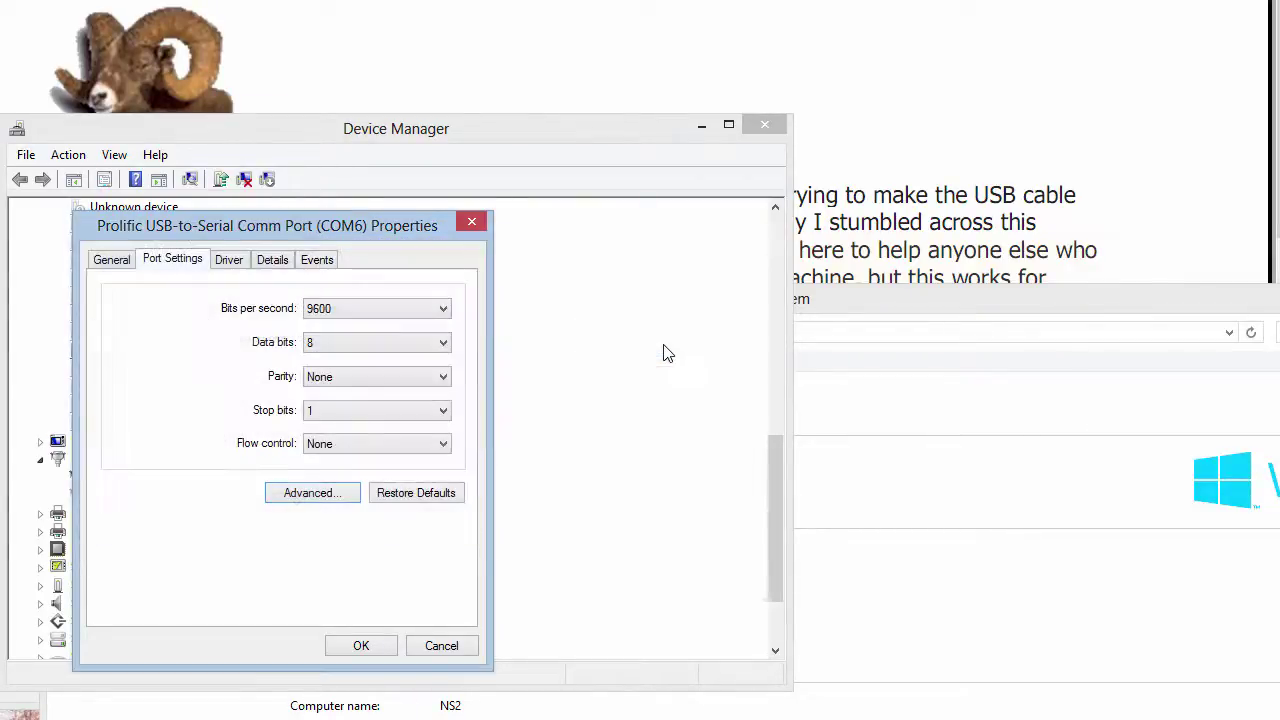
{"action": "left_click", "coordinate": [428, 648]}
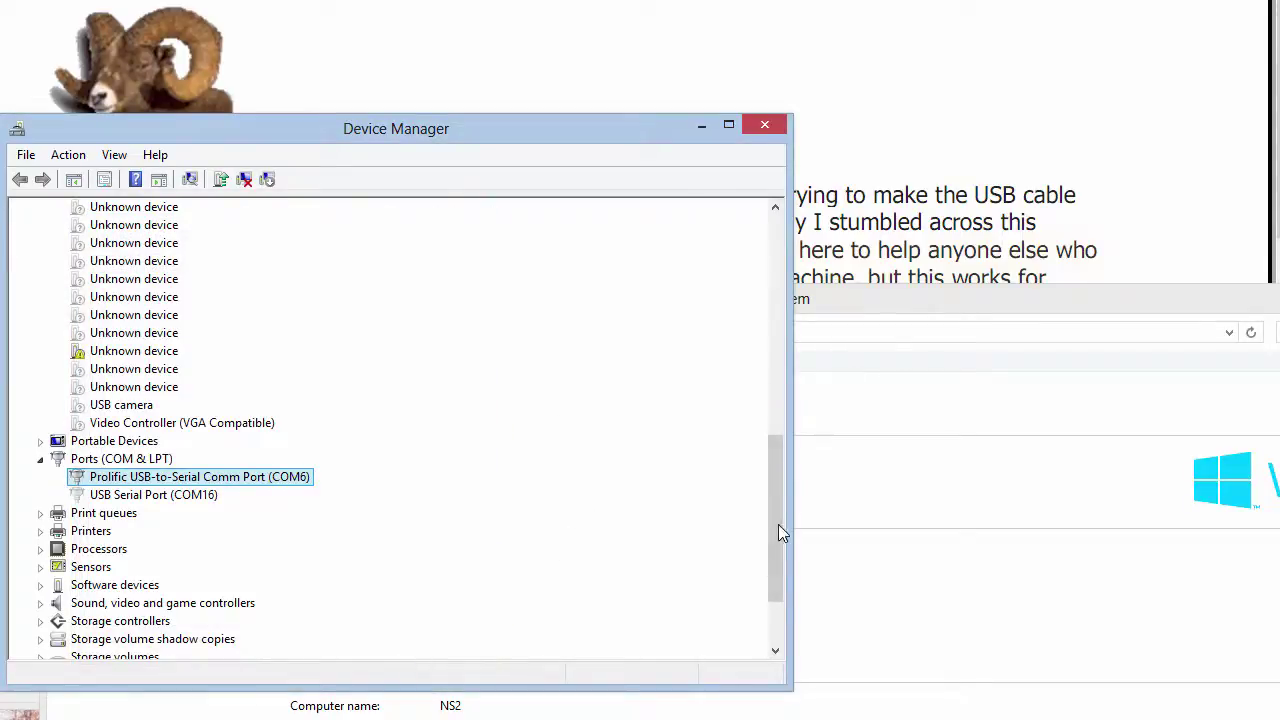
{"action": "left_click_drag", "start_coordinate": [779, 526], "coordinate": [769, 454]}
- Close Device Manager and the System window to return to the Mountain Parameters PDF guide
{"action": "left_click", "coordinate": [786, 129]}
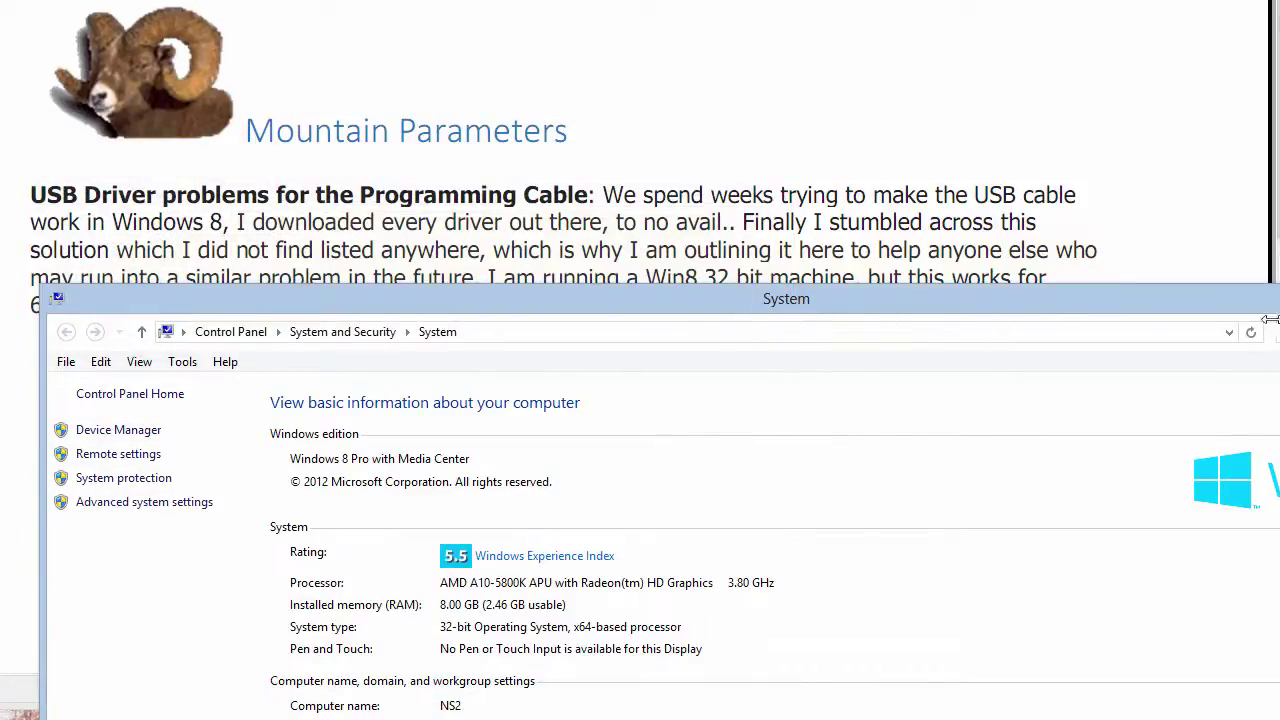
{"action": "key", "text": "alt+F4"}
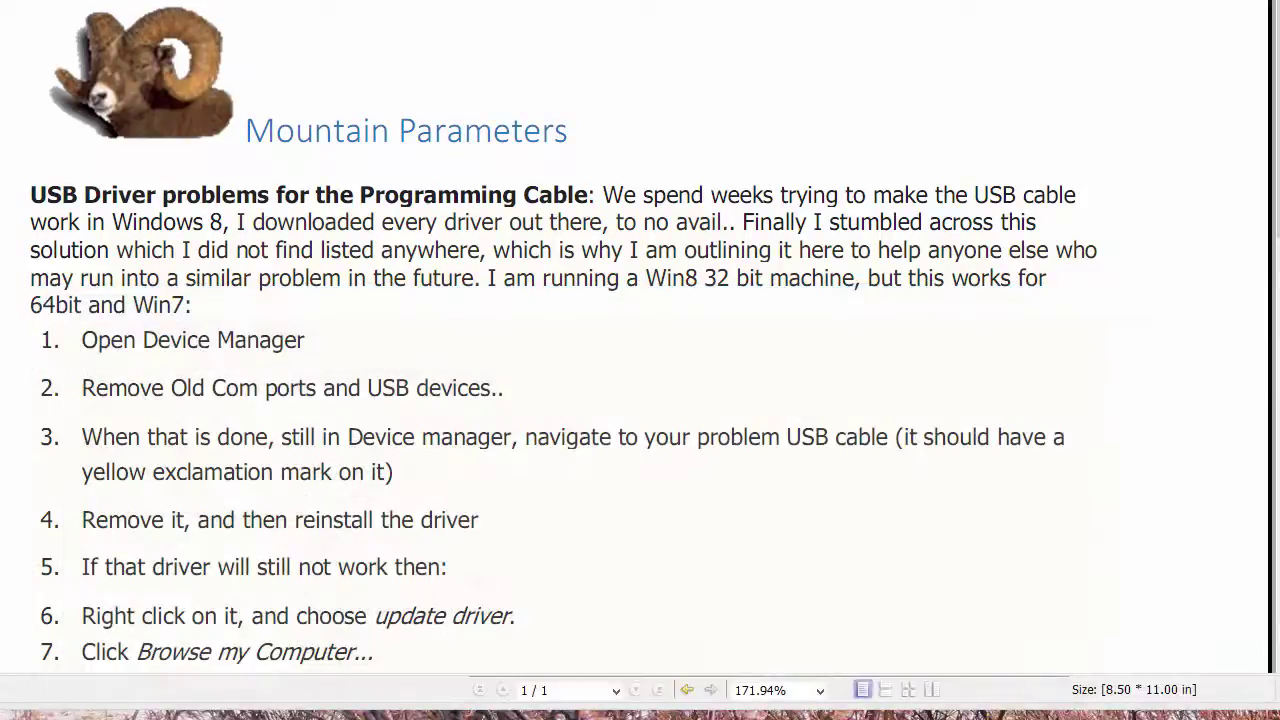